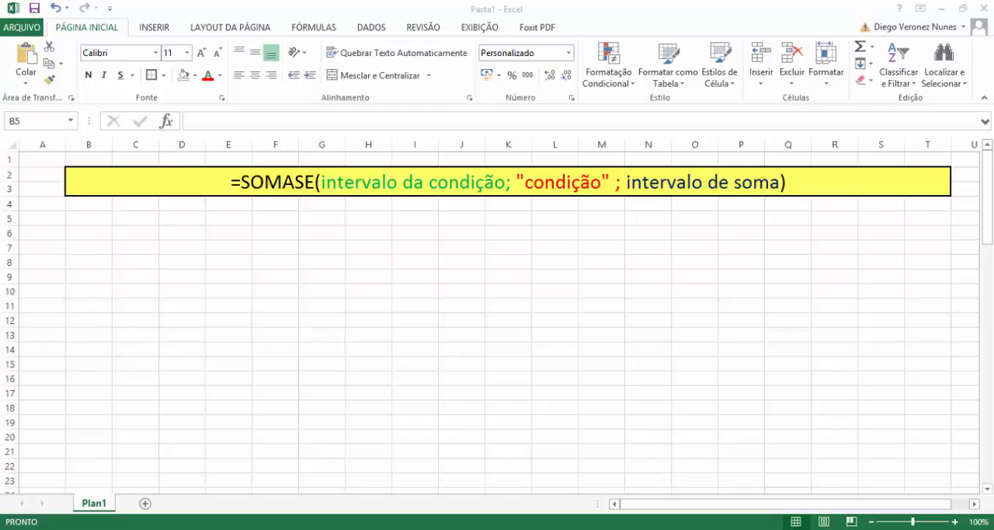
# Enter the table headers DATA, QTIDE and E/S in cells B5 to D5.
pyautogui.click(88, 218)
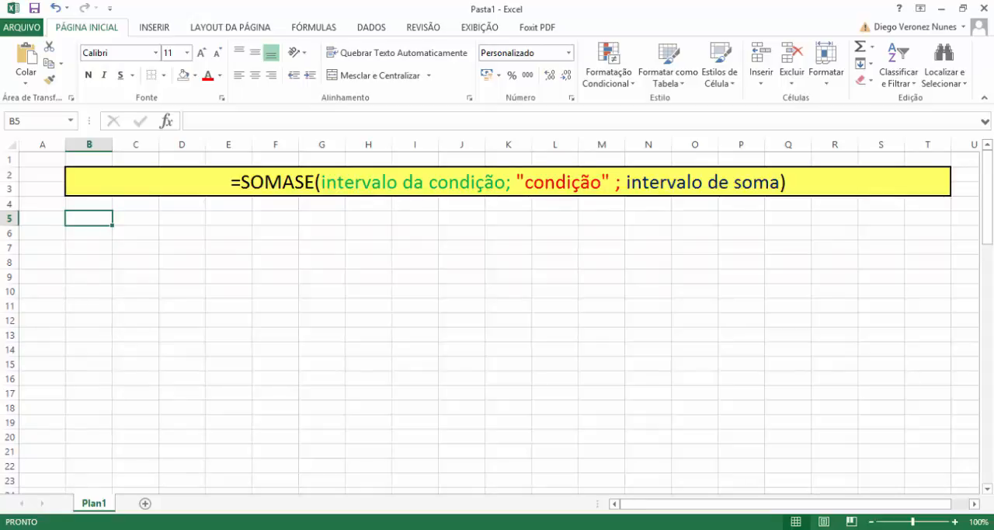
pyautogui.write('DATA')
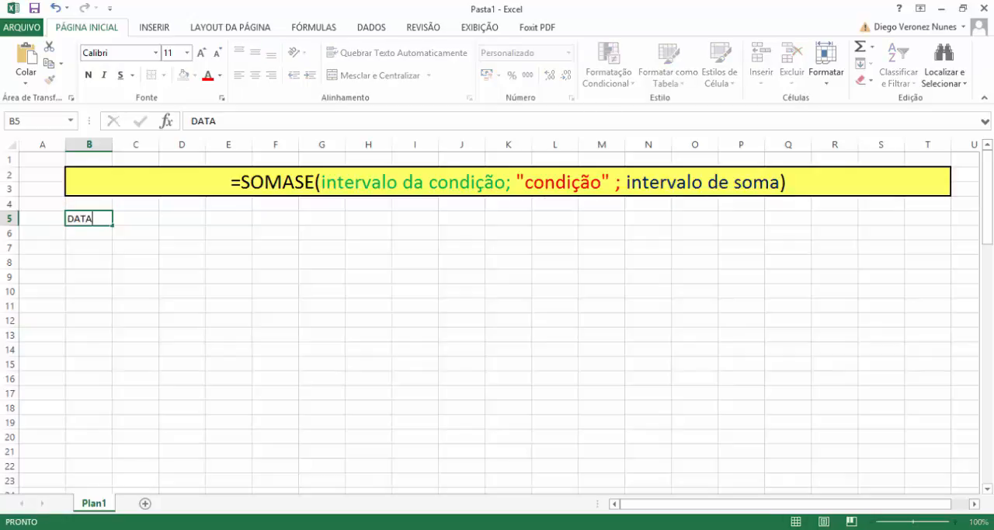
pyautogui.press('Tab')
pyautogui.write('QTIDE')
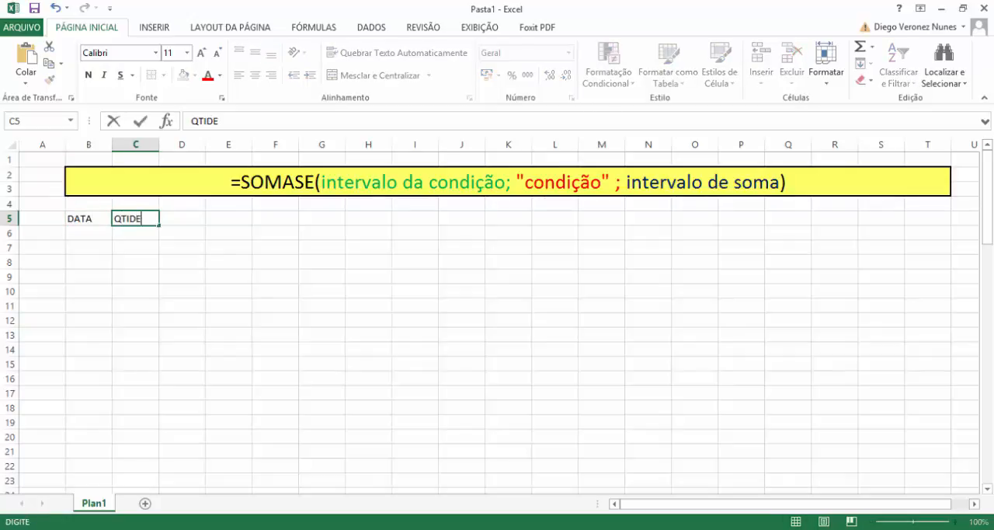
pyautogui.press('Tab')
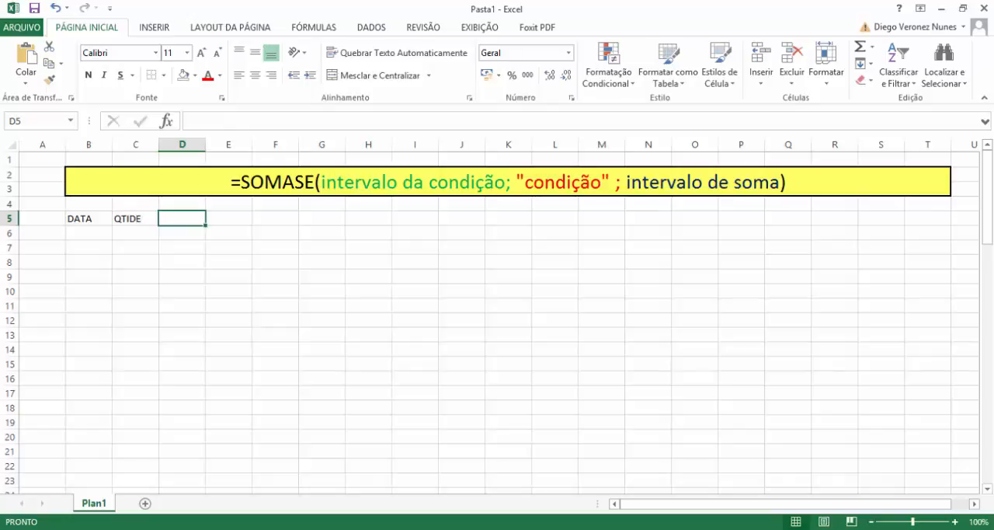
pyautogui.write('E/S')
pyautogui.press('Return')
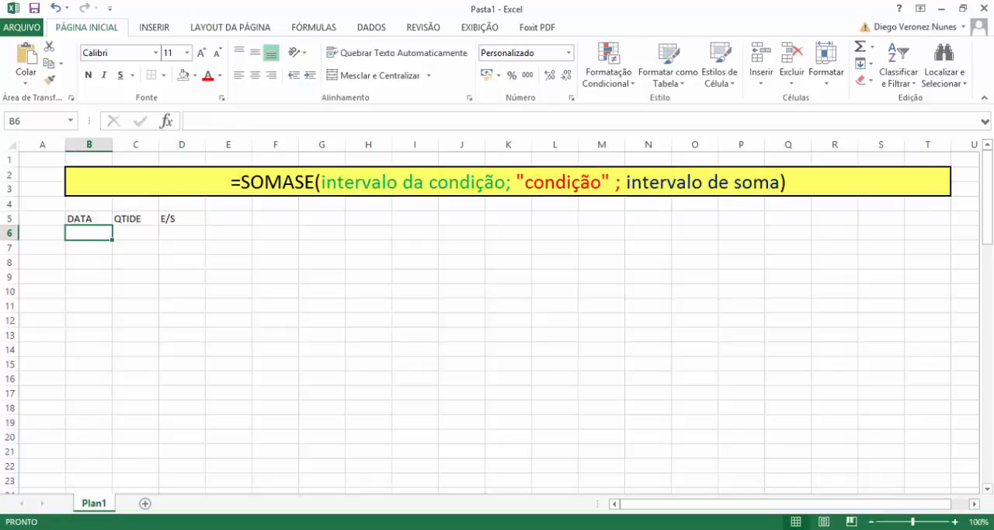
# Enter the date 1/2 in B6 and fill the daily series down to B12.
pyautogui.write('1/2')
pyautogui.press('Return')
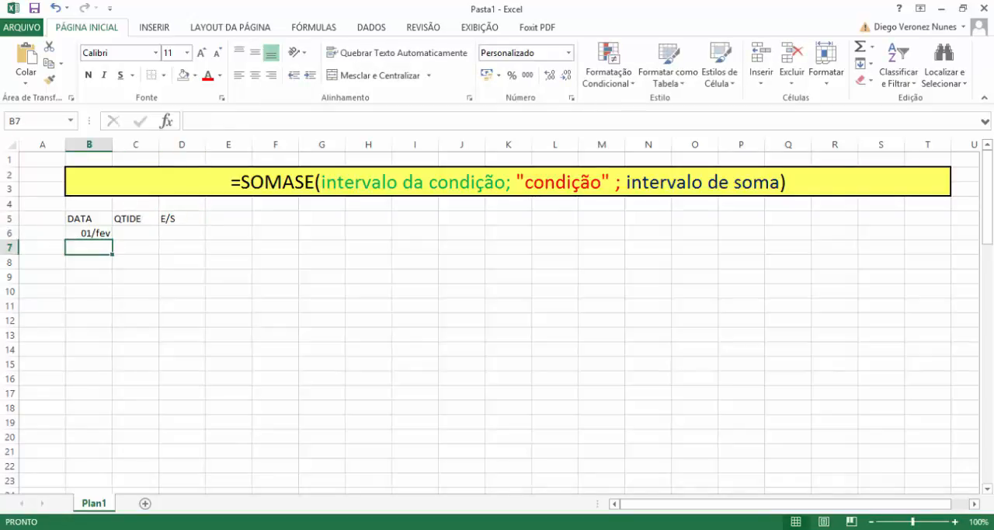
pyautogui.click(108, 236)
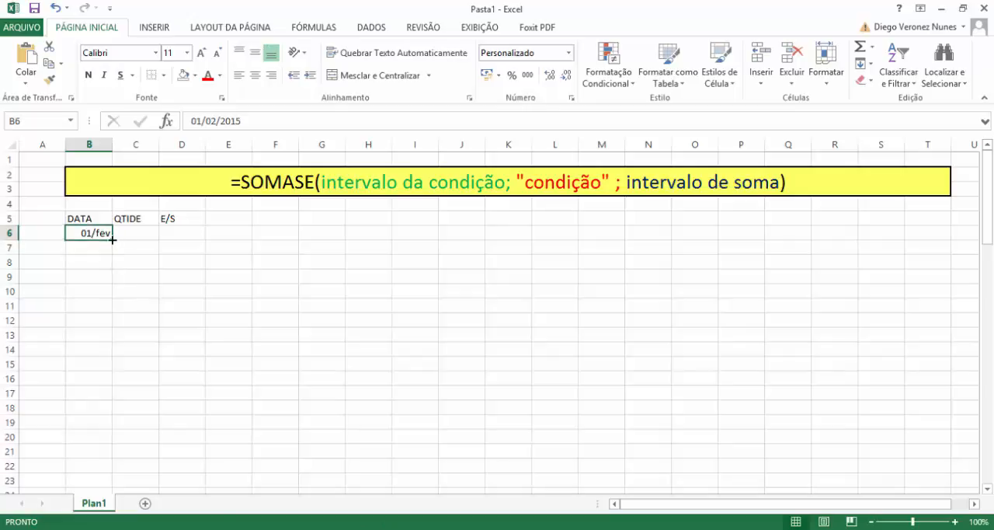
pyautogui.moveTo(113, 240); pyautogui.dragTo(111, 326)
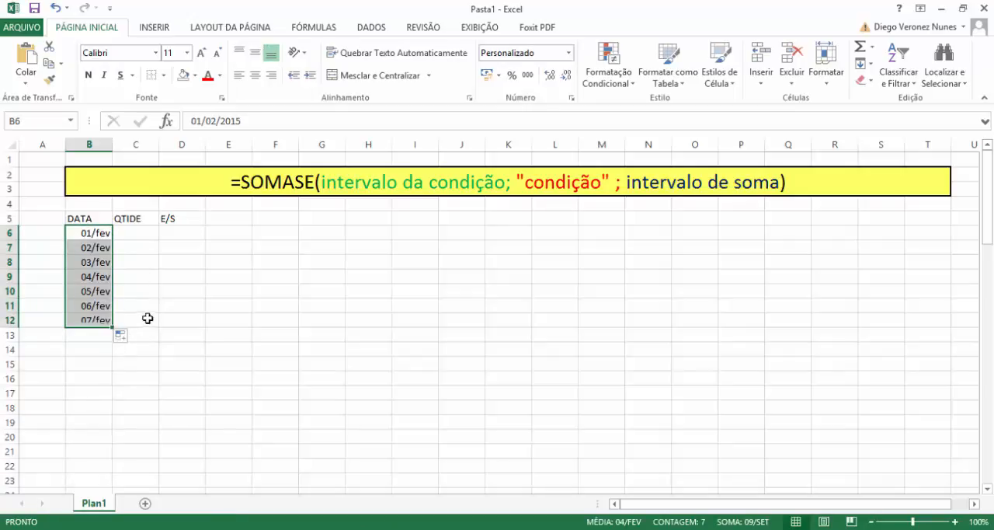
# Fill the QTIDE column from C6 to C12 with 10, 5, 10, 5, 10, 5 and 10.
pyautogui.click(147, 237)
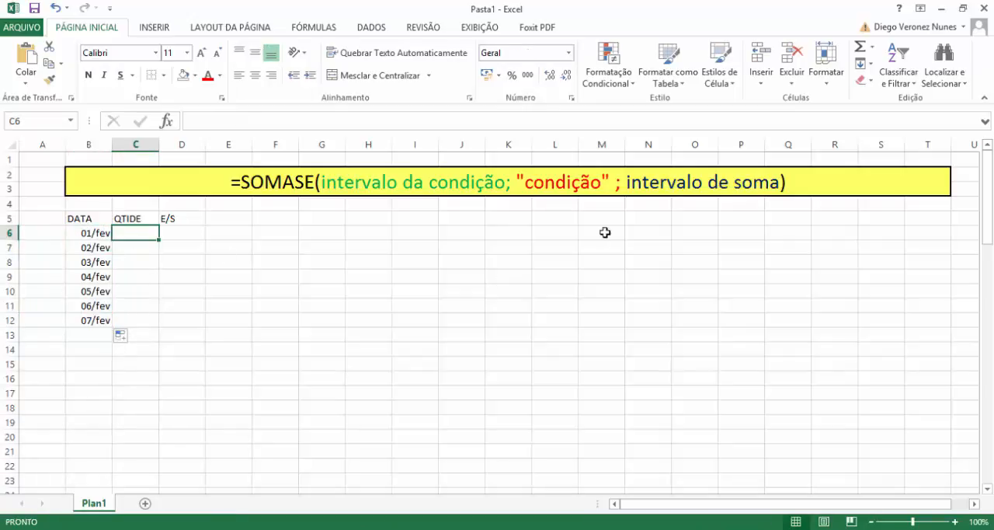
pyautogui.write('10')
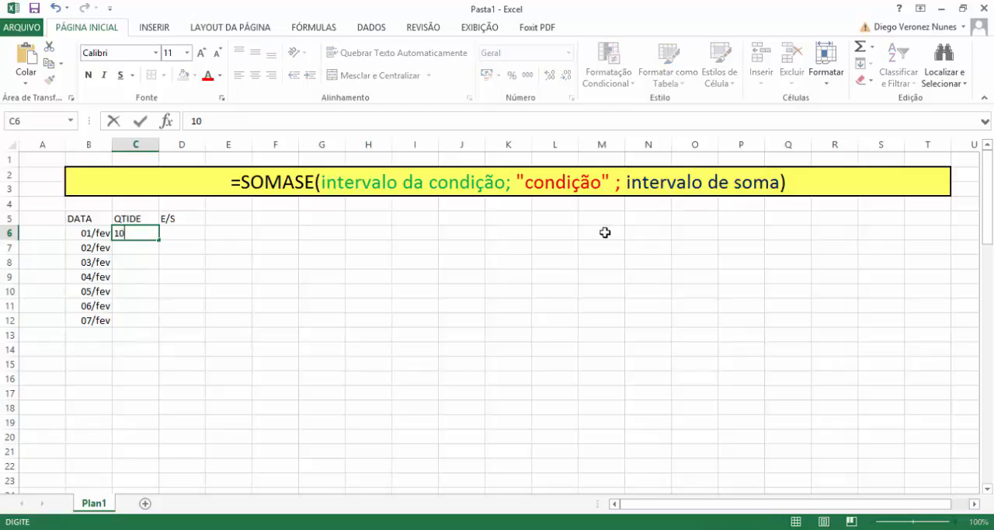
pyautogui.press('Return')
pyautogui.write('5')
pyautogui.press('Return')
pyautogui.write('10')
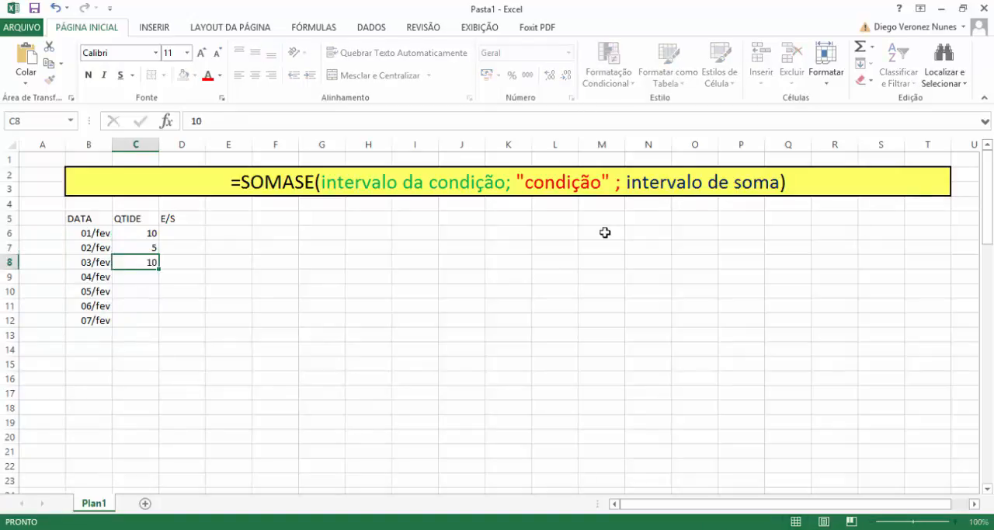
pyautogui.press('Return')
pyautogui.write('5')
pyautogui.press('Return')
pyautogui.write('10')
pyautogui.press('Return')
pyautogui.write('5')
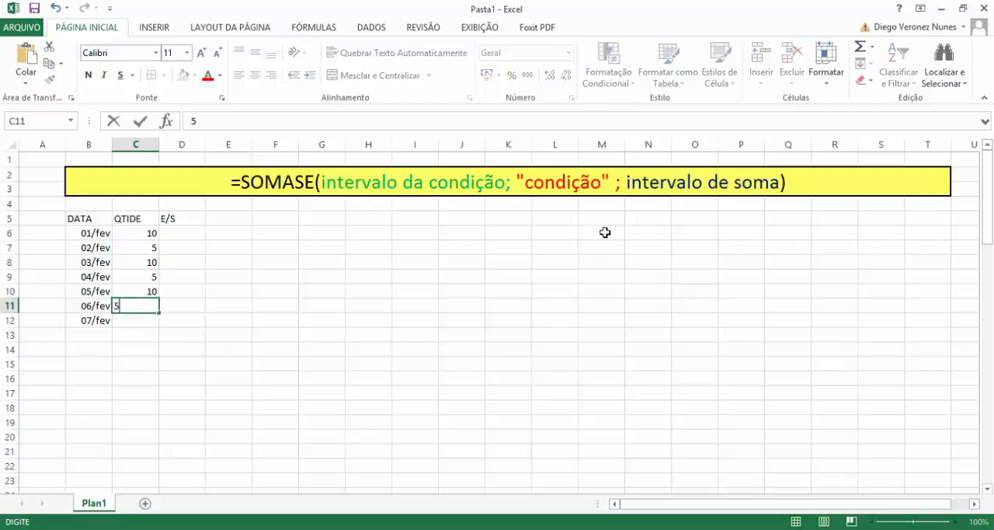
pyautogui.press('Return')
pyautogui.write('10')
pyautogui.press('Return')
# Fill the E/S column from D6 to D12 with E, S, E, S, E, S and E.
pyautogui.press('Up')
pyautogui.press('Right')
pyautogui.press('Up')
pyautogui.press('Up')
pyautogui.press('Up')
pyautogui.press('Up')
pyautogui.press('Up')
pyautogui.press('Up')
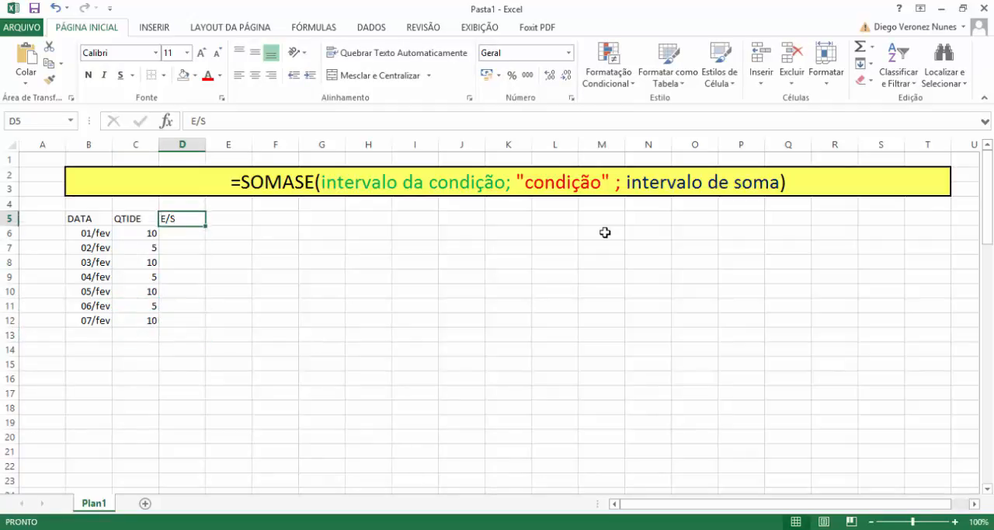
pyautogui.write('E')
pyautogui.press('Return')
pyautogui.write('S')
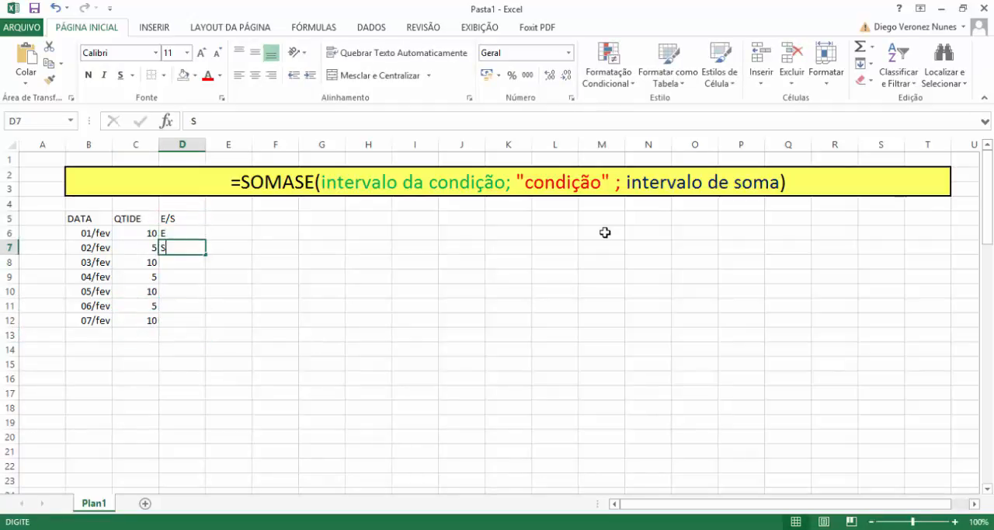
pyautogui.press('Return')
pyautogui.write('E')
pyautogui.press('Return')
pyautogui.write('S')
pyautogui.press('Return')
pyautogui.write('E')
pyautogui.press('Return')
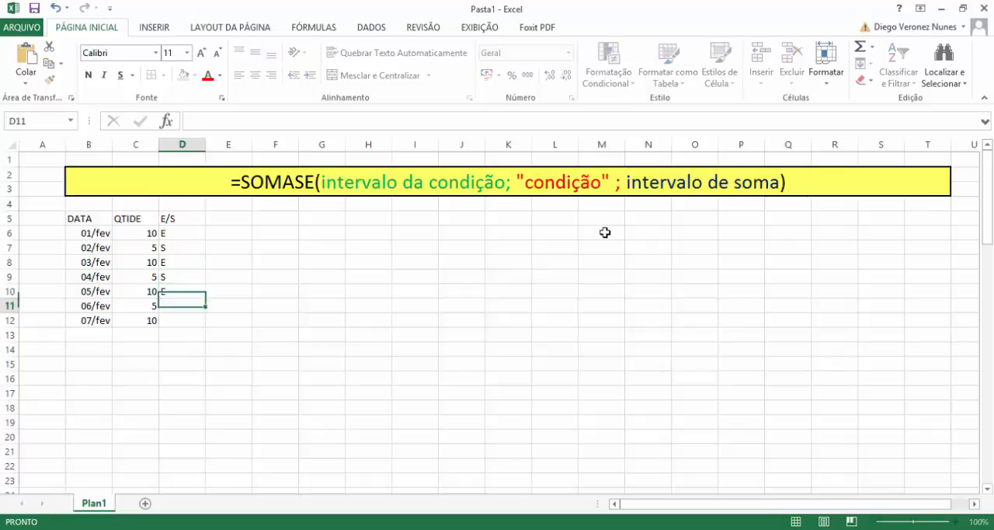
pyautogui.write('S')
pyautogui.press('Return')
pyautogui.write('E')
pyautogui.press('Return')
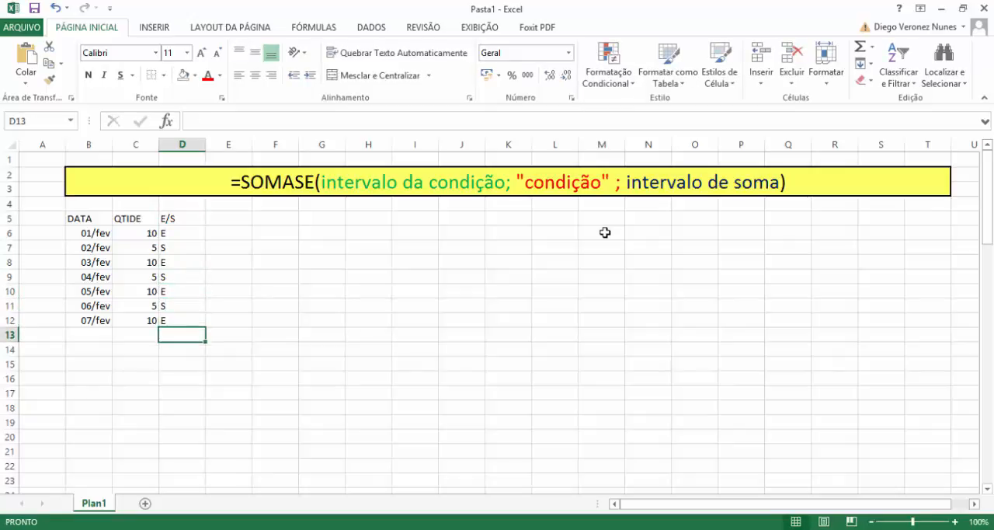
# Apply all borders to the whole table in B5:D12.
pyautogui.press('Up')
pyautogui.hotkey('shift', 'Left')
pyautogui.hotkey('shift', 'Left')
pyautogui.hotkey('shift', 'Up')
pyautogui.hotkey('shift', 'Up')
pyautogui.hotkey('shift', 'Up')
pyautogui.hotkey('shift', 'Up')
pyautogui.hotkey('shift', 'Up')
pyautogui.hotkey('shift', 'Up')
pyautogui.hotkey('shift', 'Up')
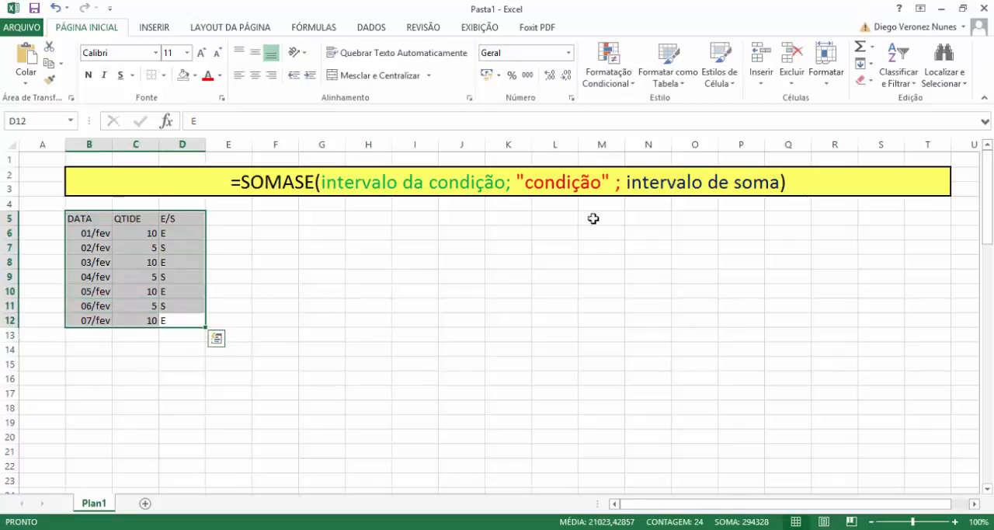
pyautogui.click(164, 76)
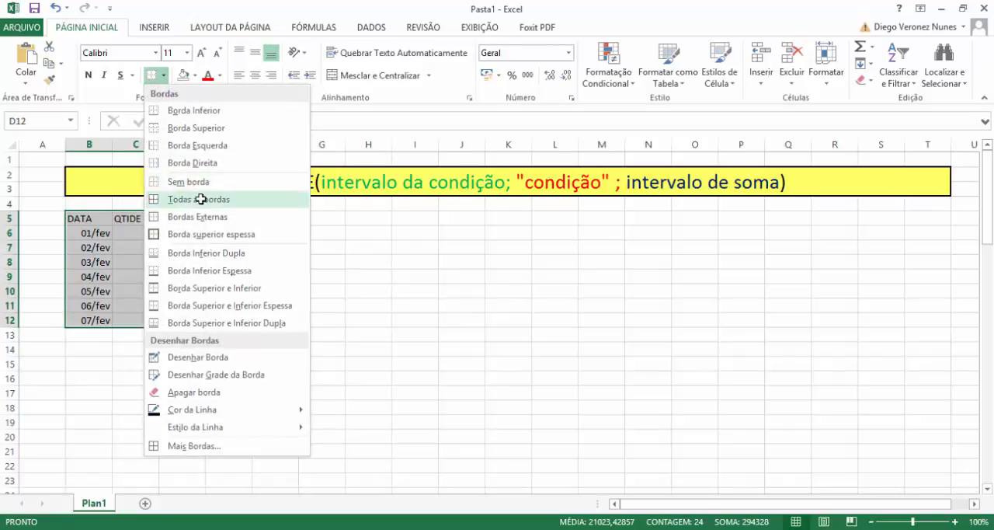
pyautogui.click(198, 197)
pyautogui.click(264, 247)
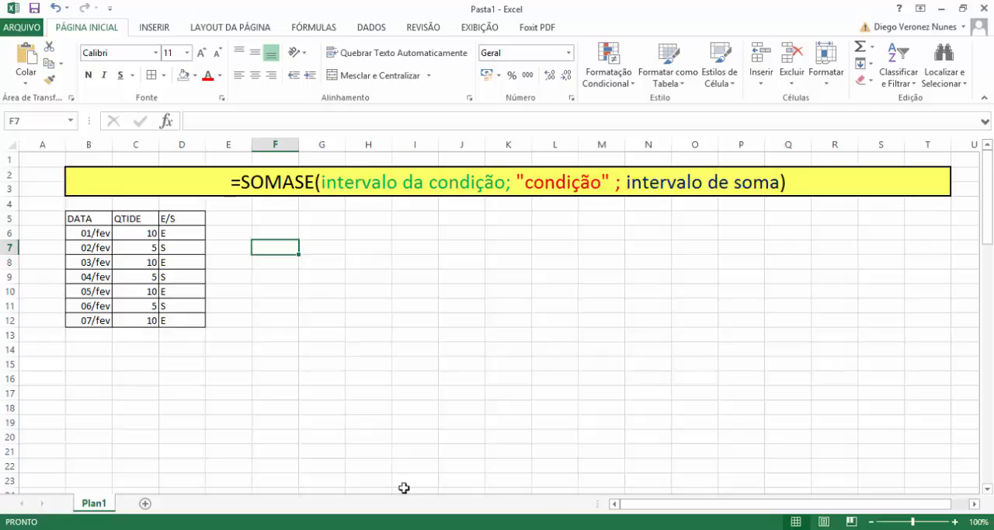
# Examine the quantities in C6:C12 and the E/S codes in D6:D12.
pyautogui.click(138, 248)
pyautogui.moveTo(138, 248); pyautogui.dragTo(148, 319)
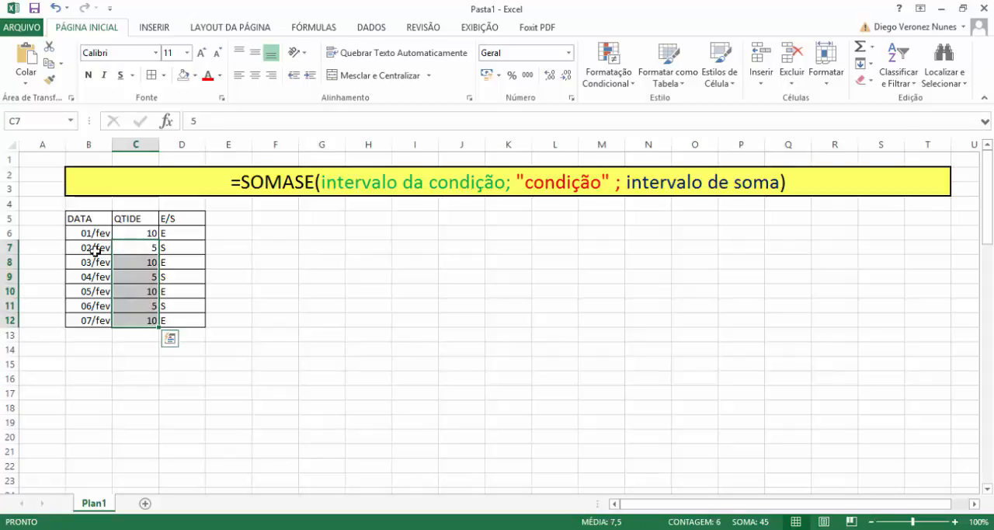
pyautogui.click(221, 295)
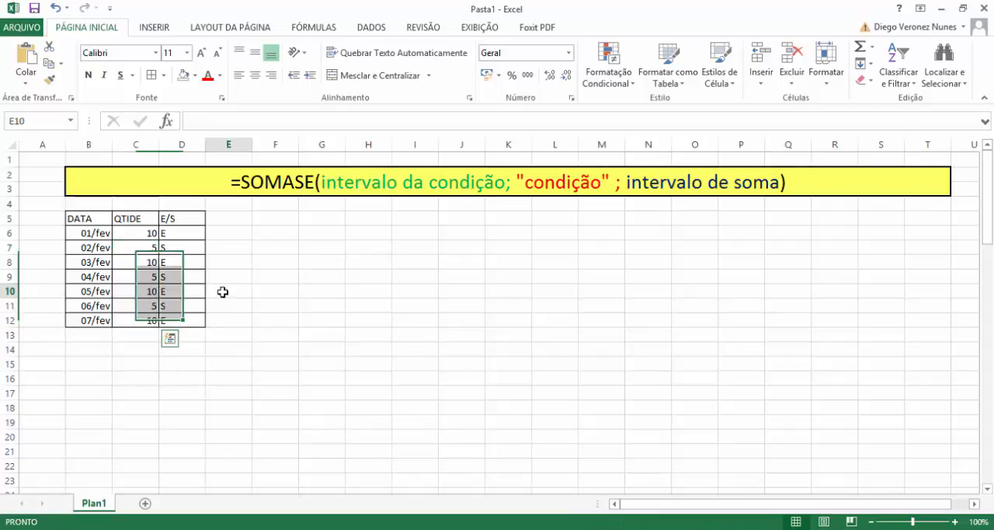
pyautogui.click(143, 230)
pyautogui.moveTo(143, 231); pyautogui.dragTo(154, 308)
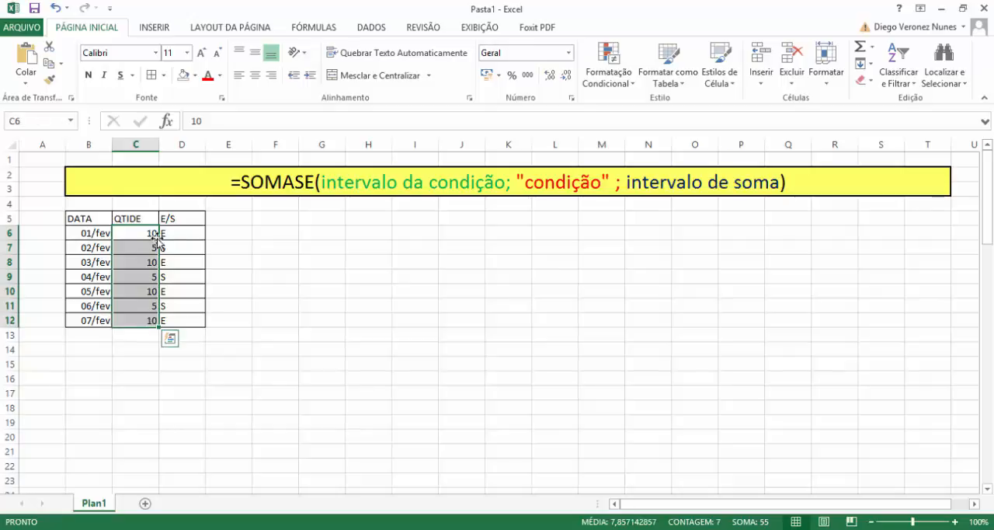
pyautogui.click(217, 305)
pyautogui.moveTo(194, 232); pyautogui.dragTo(193, 320)
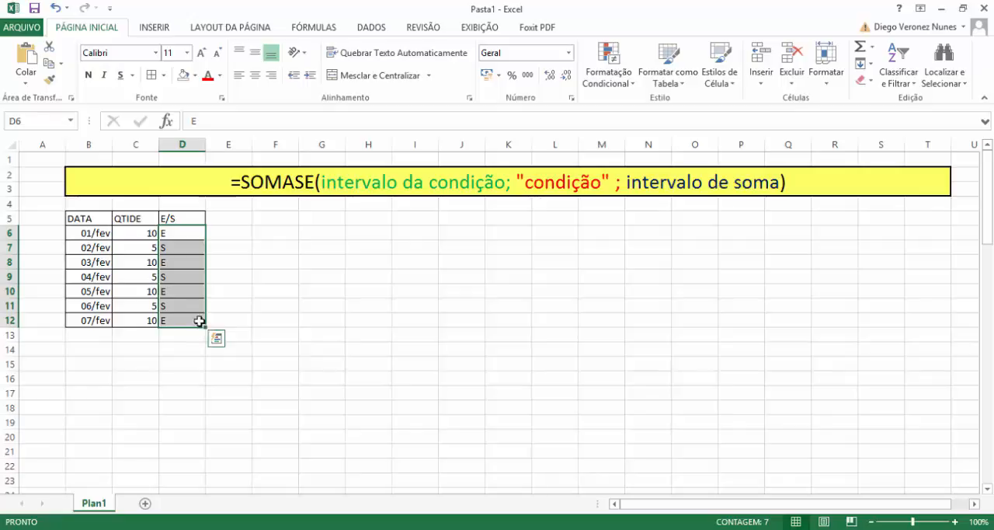
# Enter a SOMASE formula in F6 with D6:D12 as condition range, "E" as condition and C6:C12 as sum range.
pyautogui.click(278, 235)
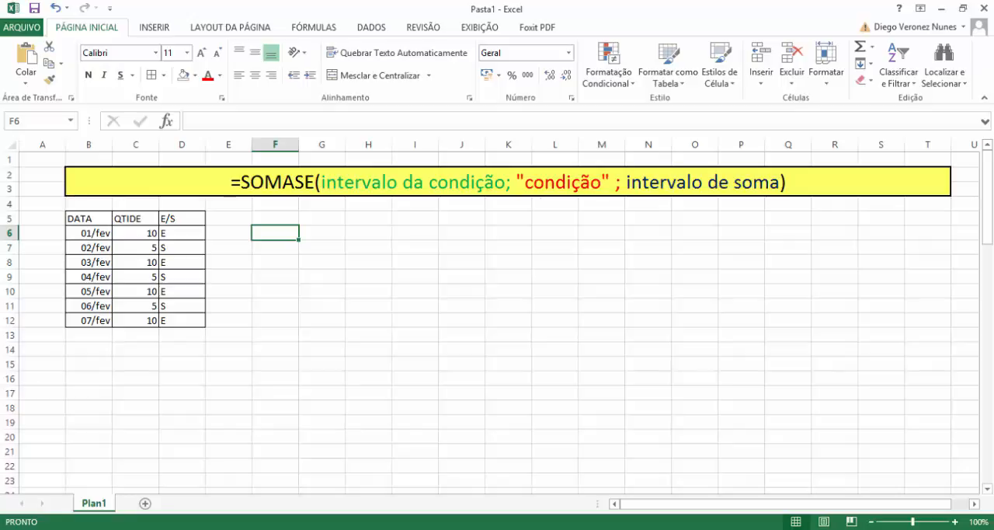
pyautogui.write('=')
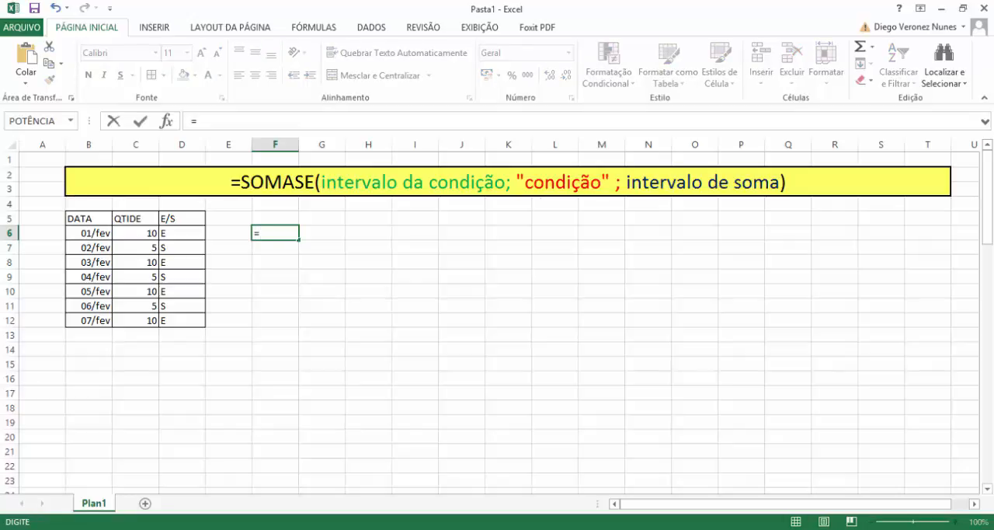
pyautogui.write('SOMASE(')
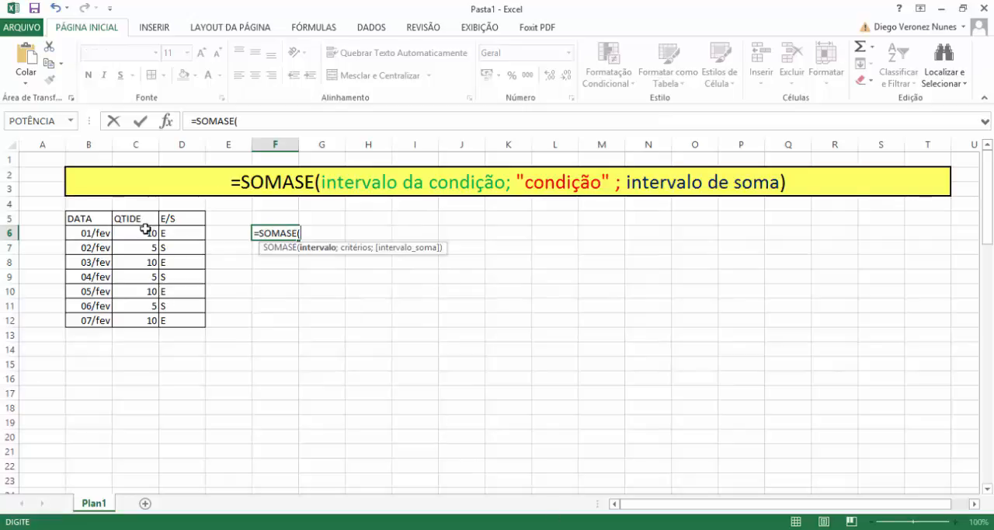
pyautogui.moveTo(179, 233); pyautogui.dragTo(195, 323)
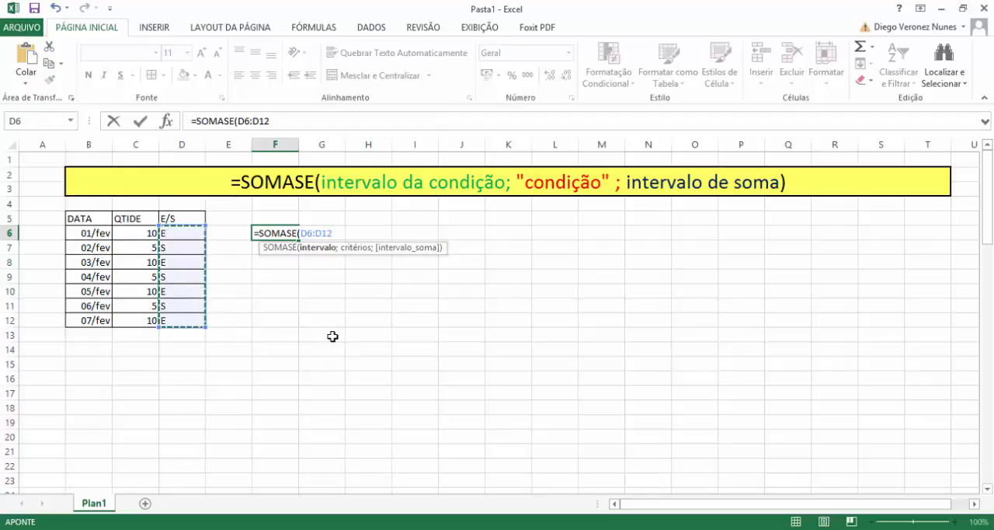
pyautogui.write(';"E')
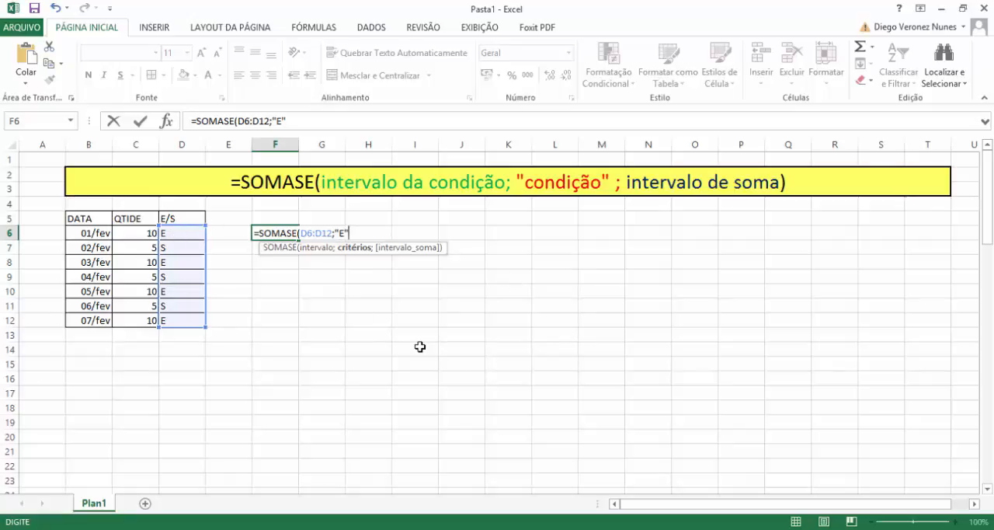
pyautogui.write(';')
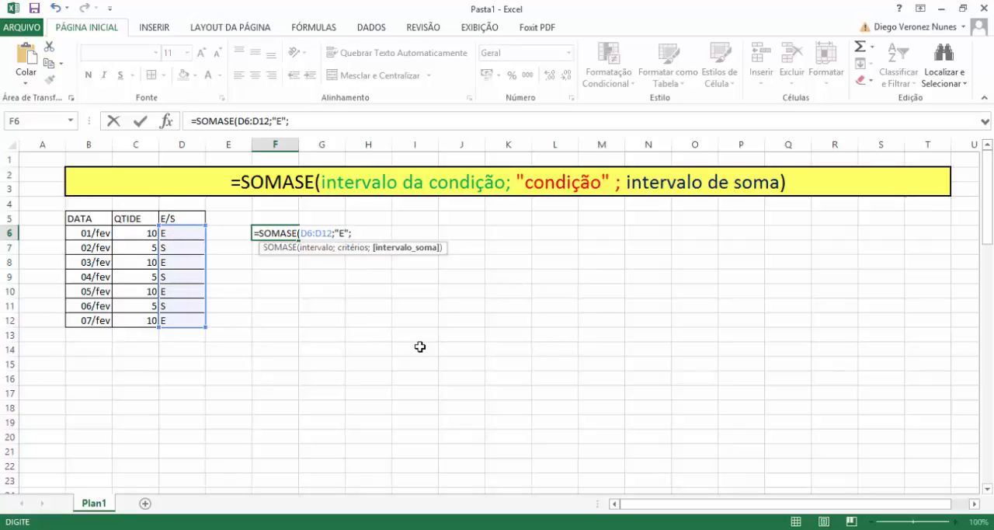
pyautogui.moveTo(138, 233); pyautogui.dragTo(136, 312)
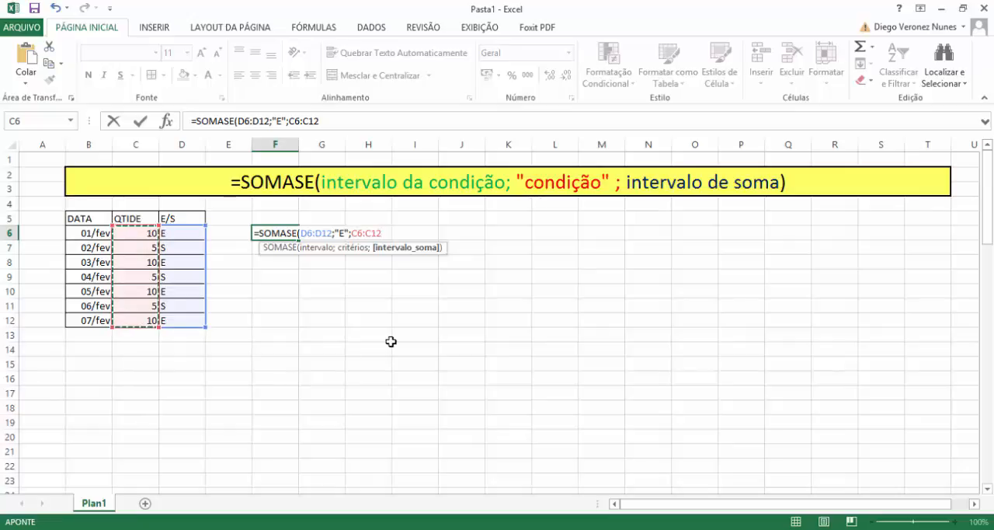
pyautogui.press('Return')
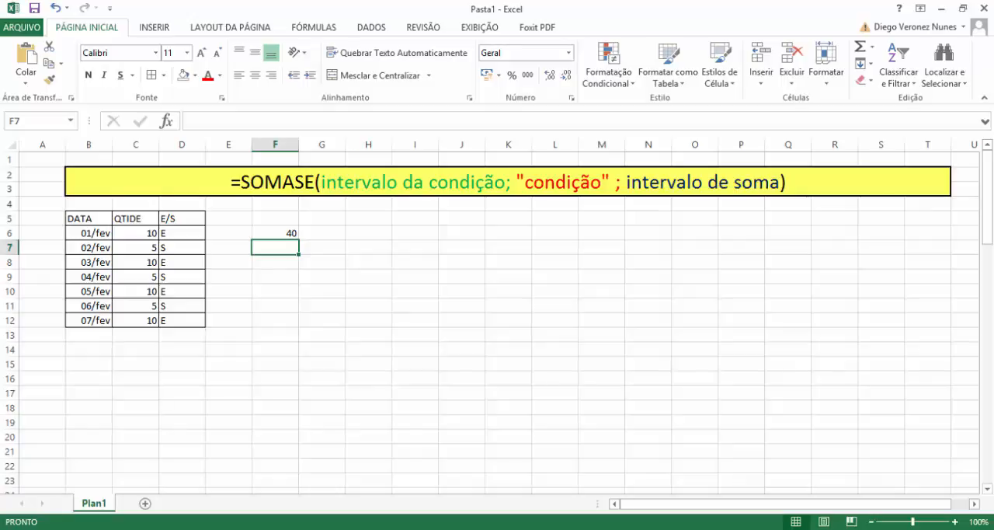
# Change the E/S codes for 02/fev and 04/fev, in D7 and D9, to E.
pyautogui.click(191, 247)
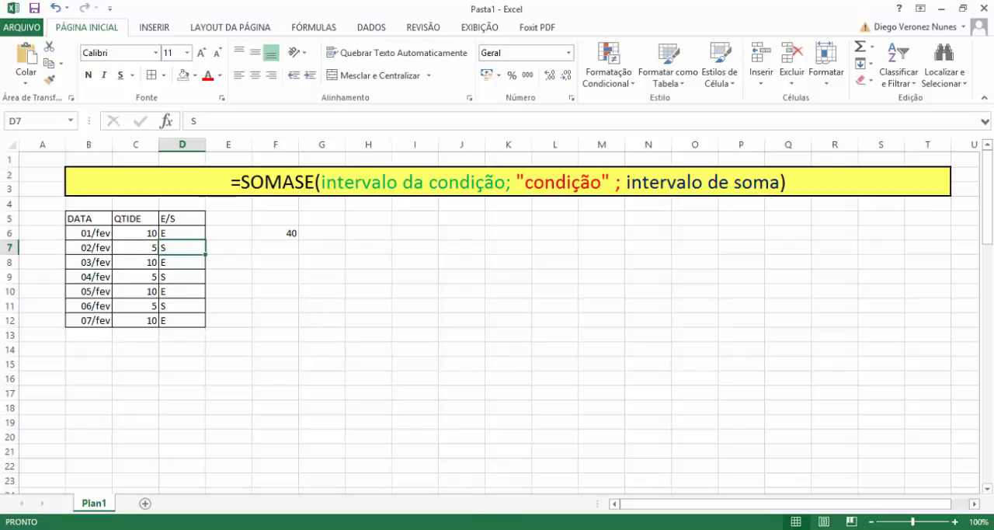
pyautogui.write('E')
pyautogui.press('Return')
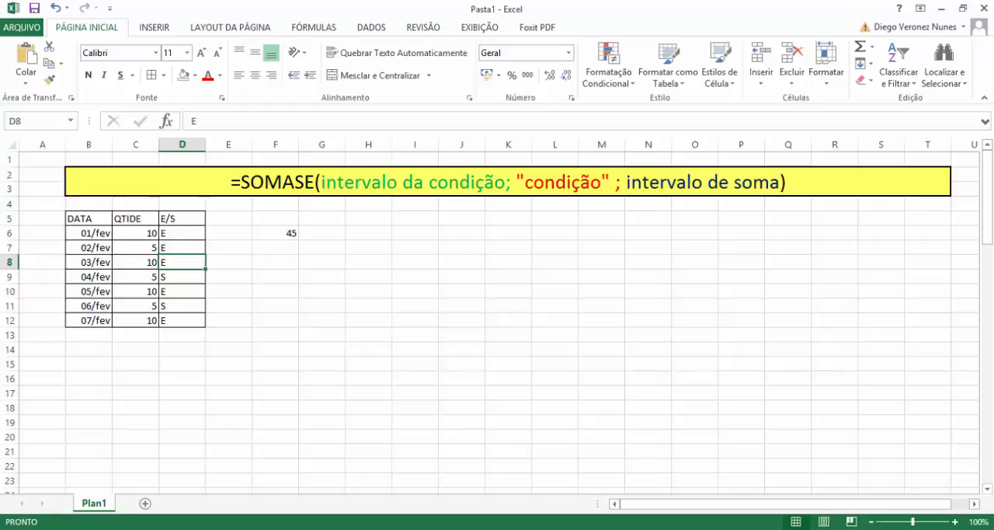
pyautogui.press('Return')
pyautogui.write('E')
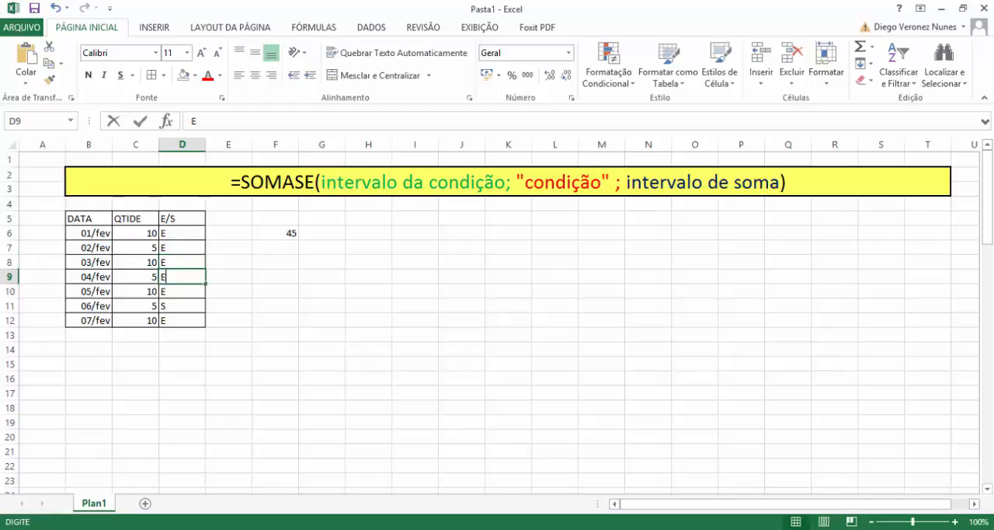
pyautogui.press('Return')
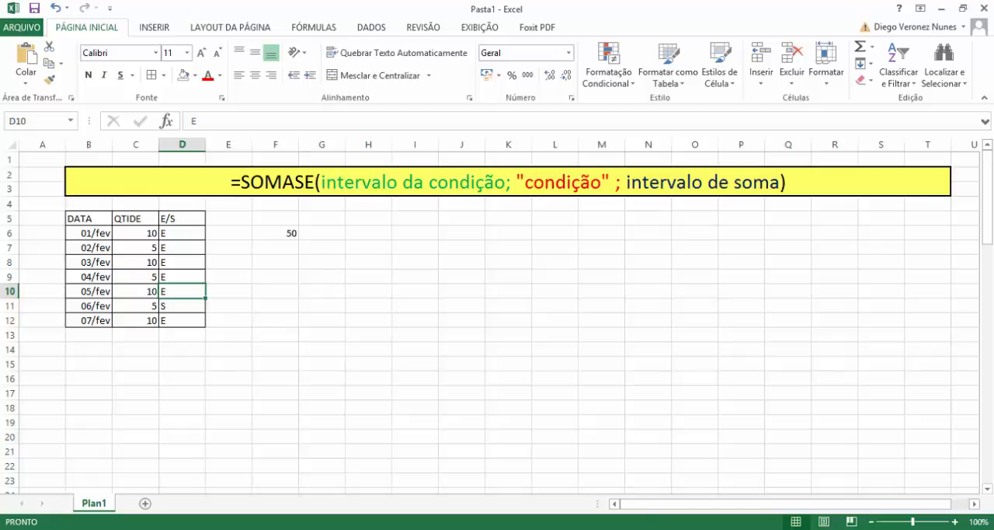
# Enter a SOMASE formula in F8 with C6:C12 as condition range, "> 5" as condition and C6:C12 as sum range.
pyautogui.press('Right')
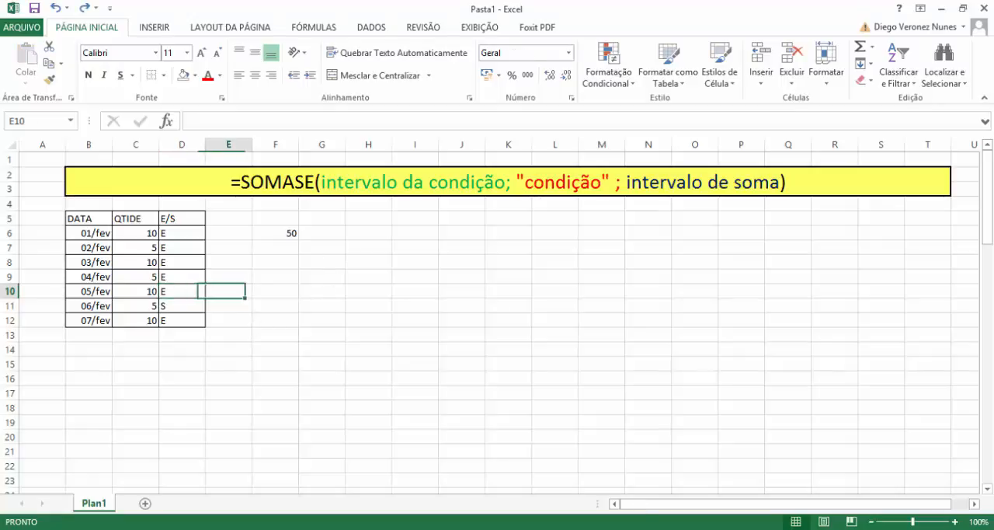
pyautogui.press('Right')
pyautogui.press('Up')
pyautogui.press('Up')
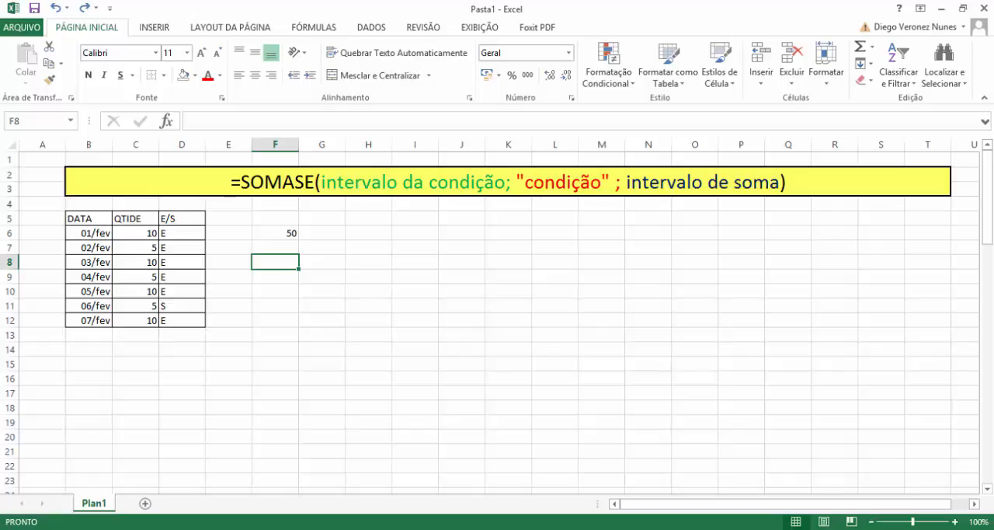
pyautogui.write('=SOMAS')
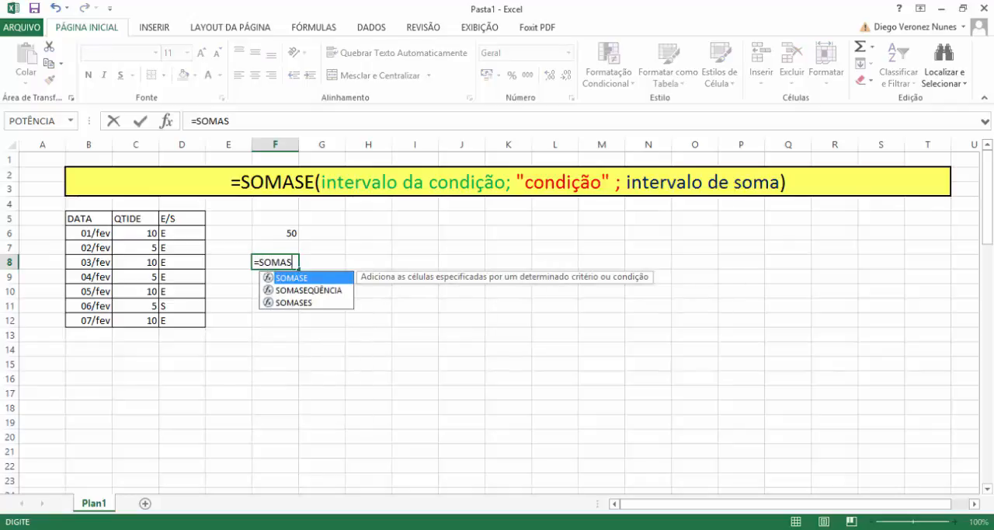
pyautogui.write('E(')
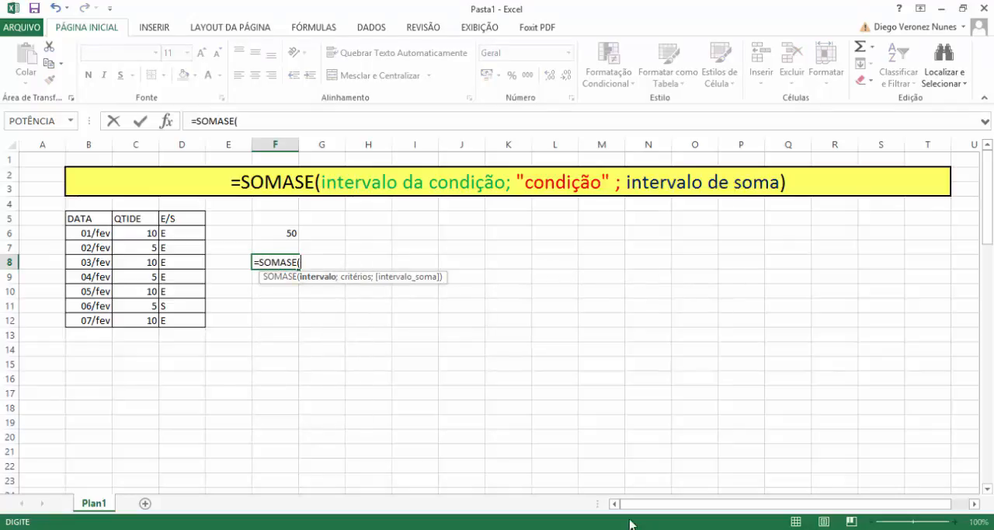
pyautogui.moveTo(149, 235); pyautogui.dragTo(150, 320)
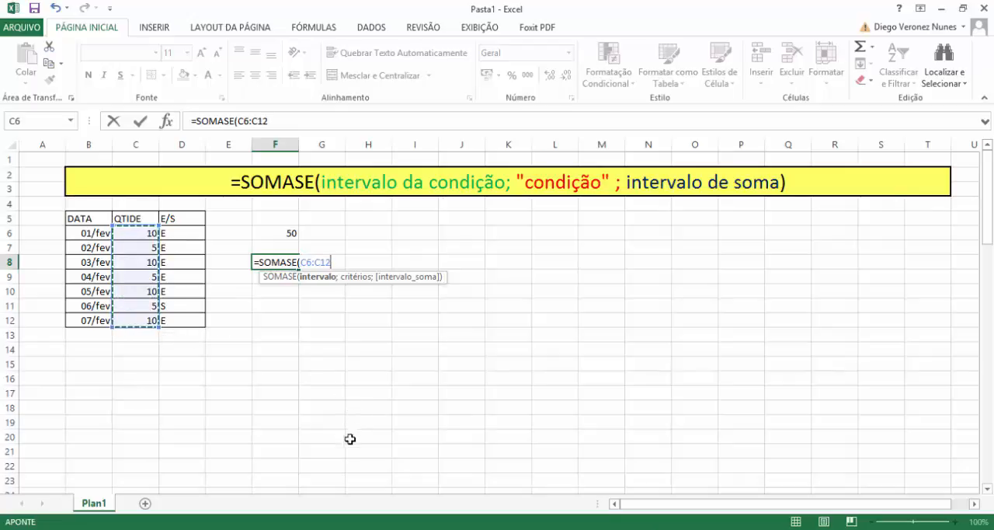
pyautogui.write(';')
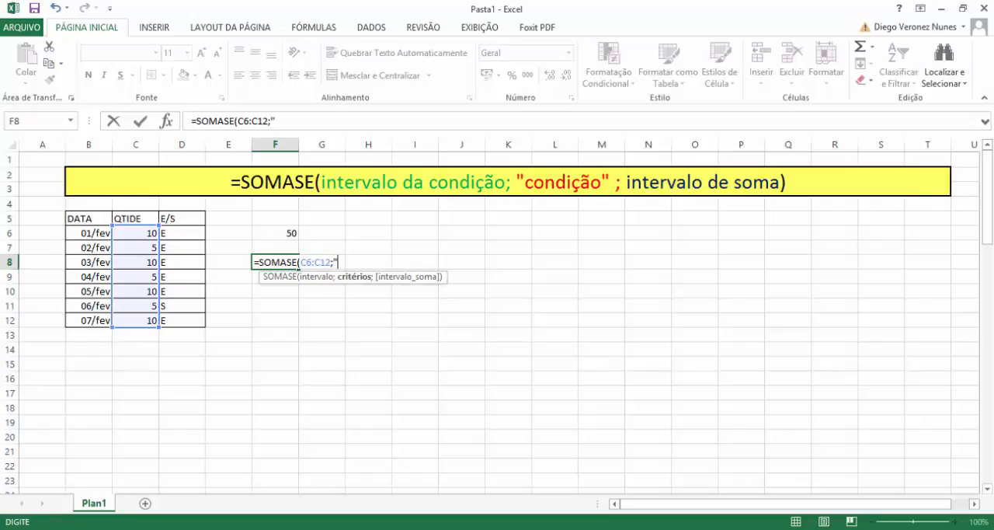
pyautogui.write('"> 5')
pyautogui.write(';')
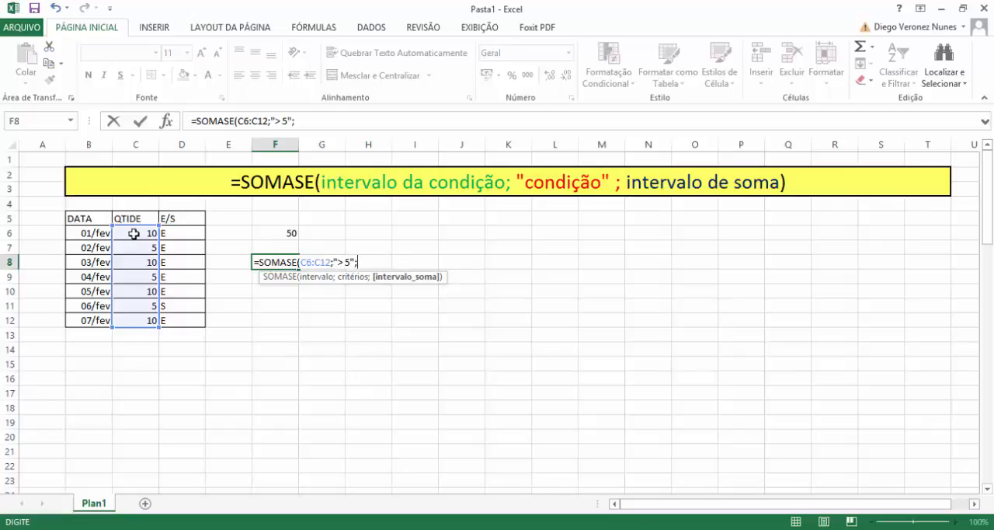
pyautogui.moveTo(134, 233); pyautogui.dragTo(138, 295)
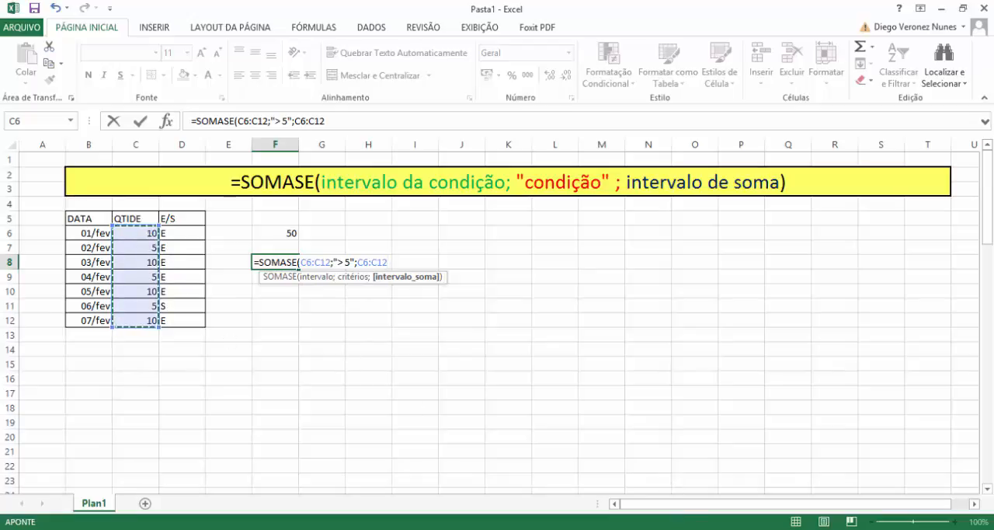
pyautogui.press('Return')
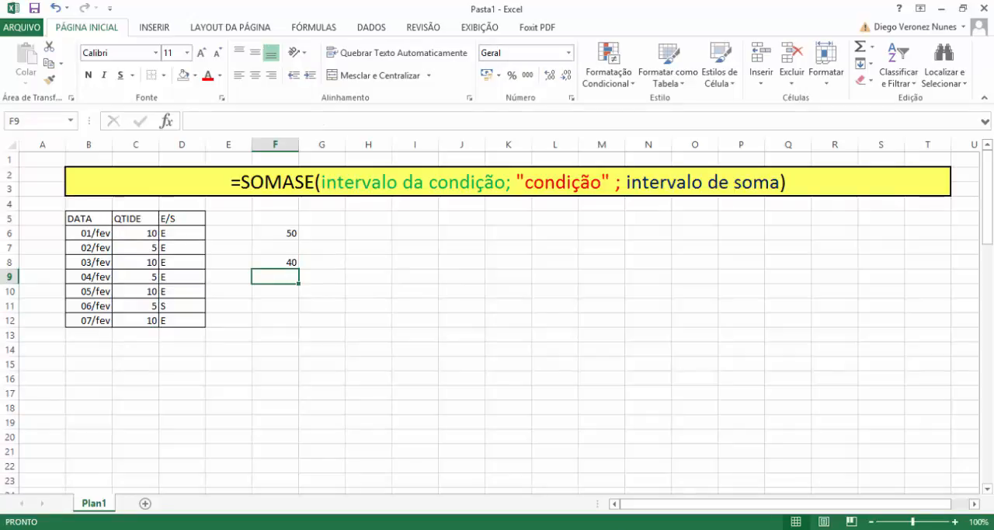
# Check the quantities above 5 in C6:C12 and review the SOMASE formulas in F6 and F8.
pyautogui.click(155, 235)
pyautogui.click(155, 264)
pyautogui.click(155, 289)
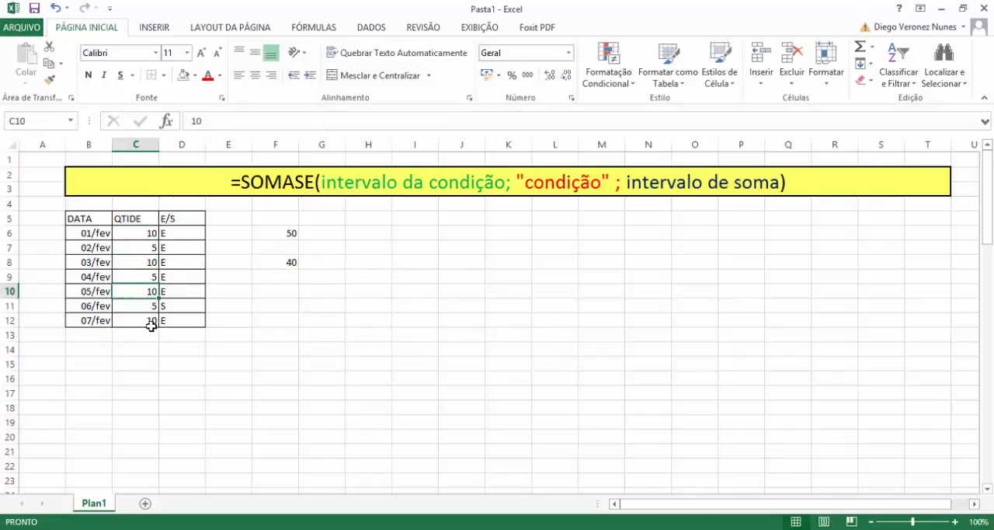
pyautogui.click(151, 320)
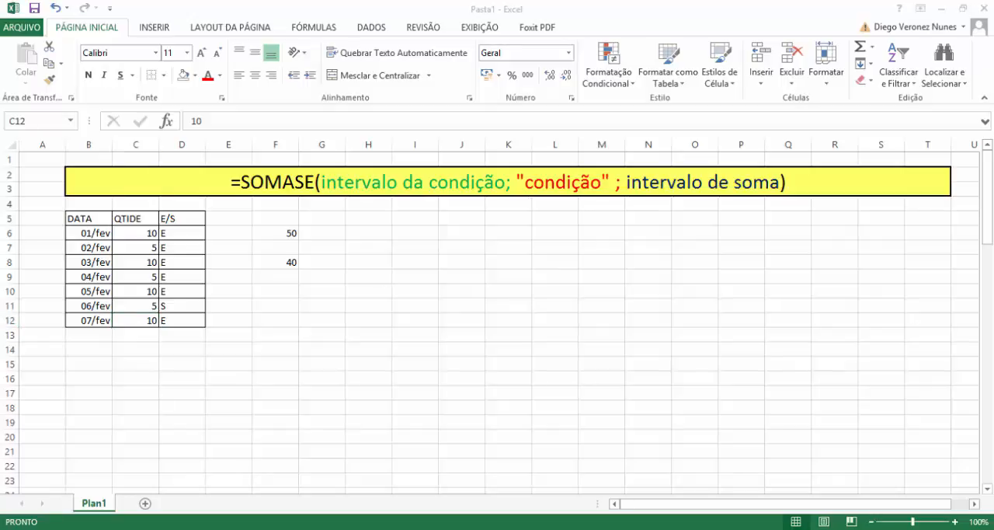
pyautogui.click(330, 240)
pyautogui.click(327, 234)
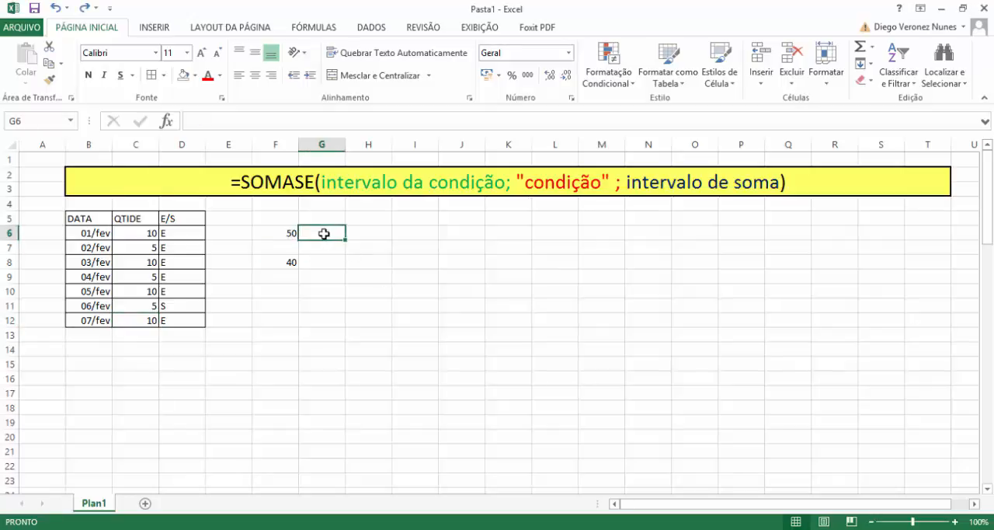
pyautogui.click(289, 233)
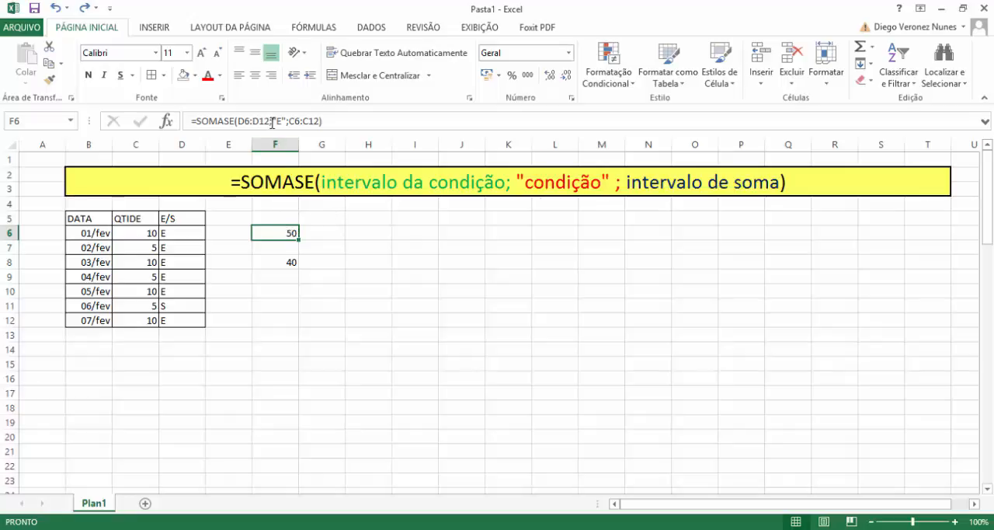
pyautogui.click(285, 261)
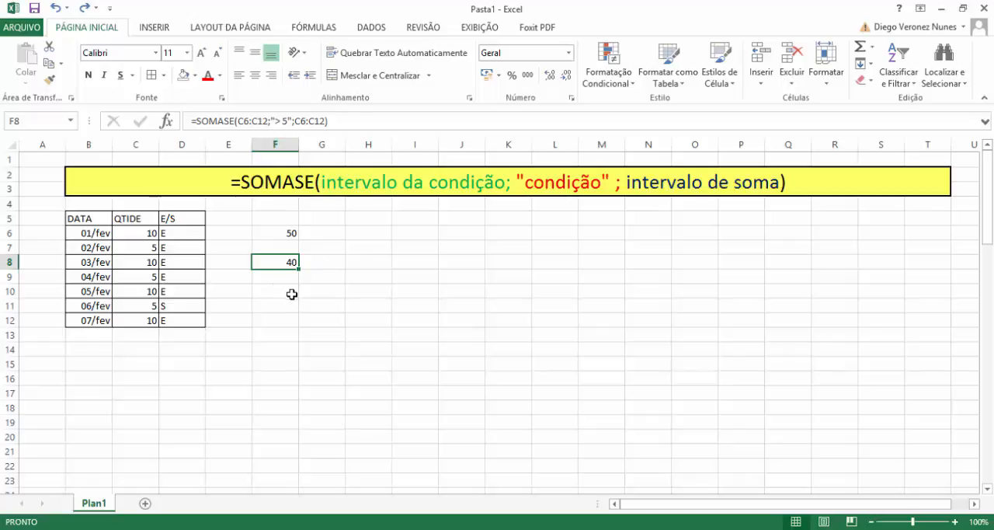
# Put a border around F10 and enter the formula =SOMASE(D6:D12;"=" &F10;C6:C12) in G10.
pyautogui.click(290, 295)
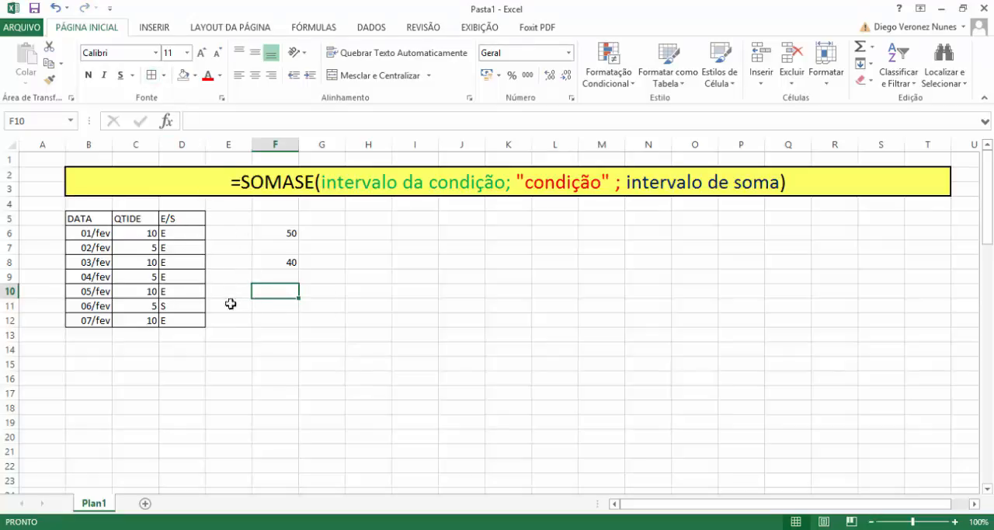
pyautogui.click(332, 291)
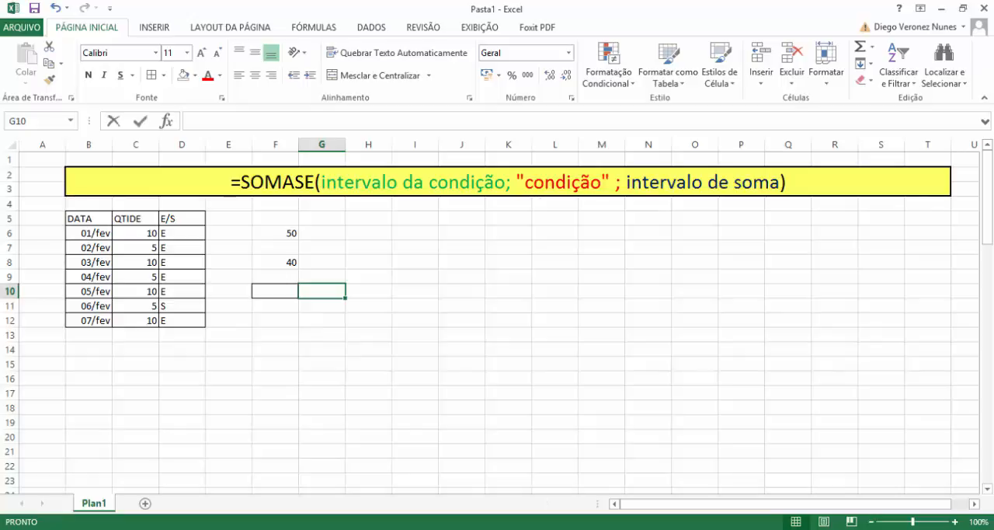
pyautogui.write('=SOMASE')
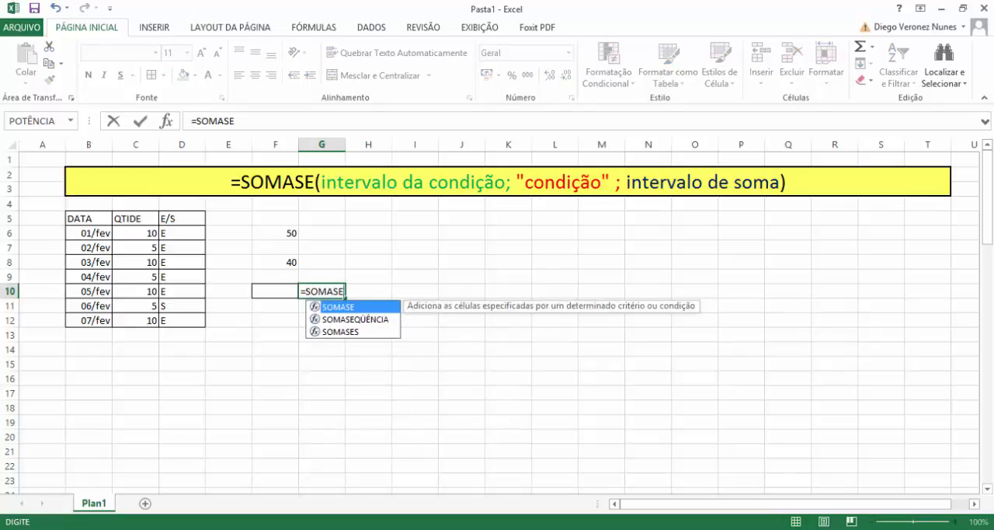
pyautogui.write('(')
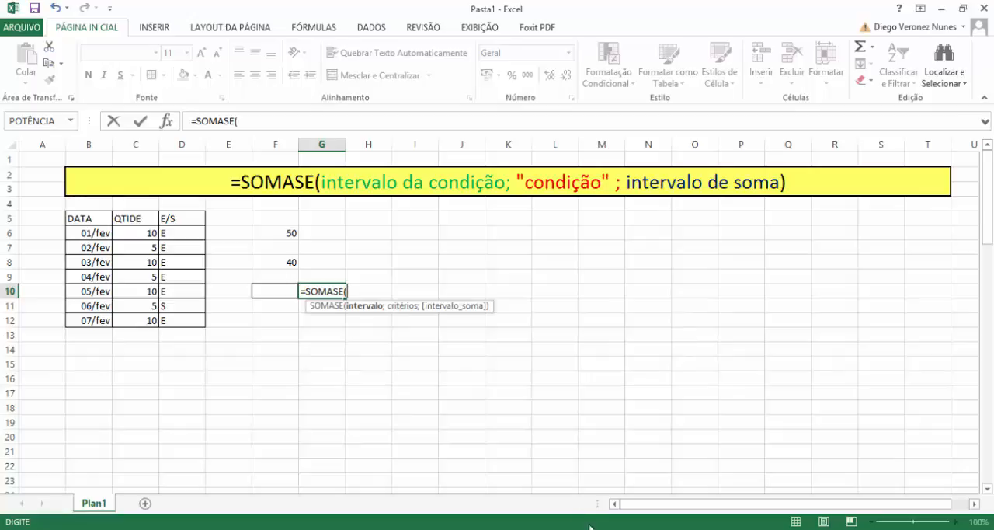
pyautogui.moveTo(195, 234); pyautogui.dragTo(197, 321)
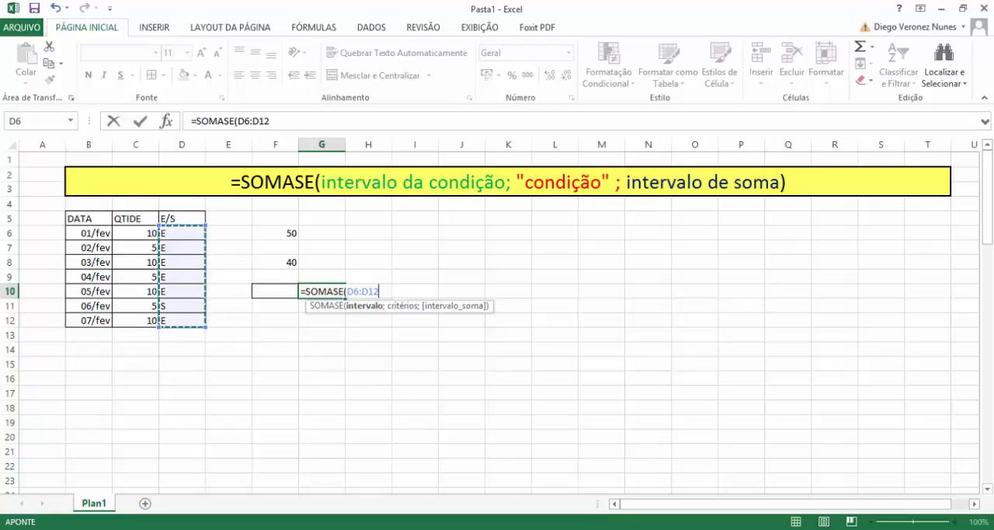
pyautogui.write(';"=')
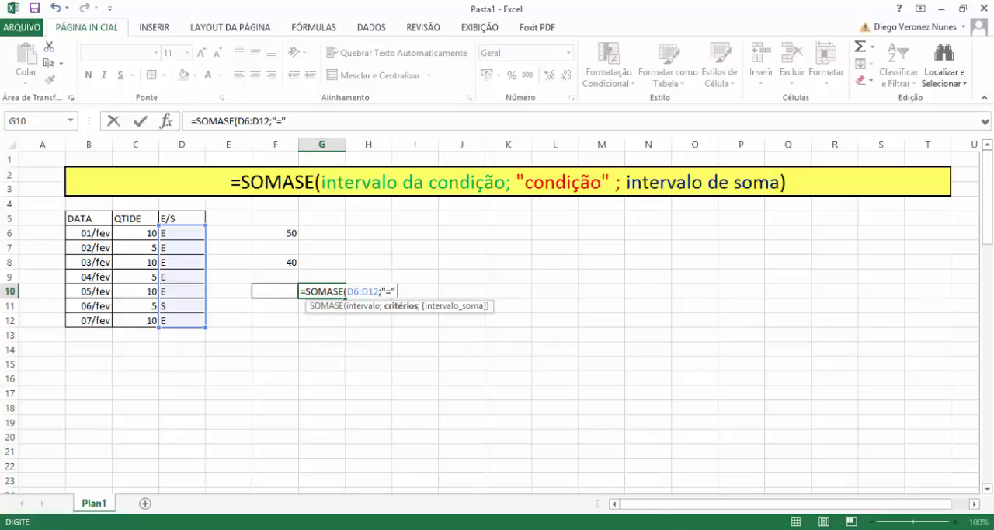
pyautogui.click(276, 291)
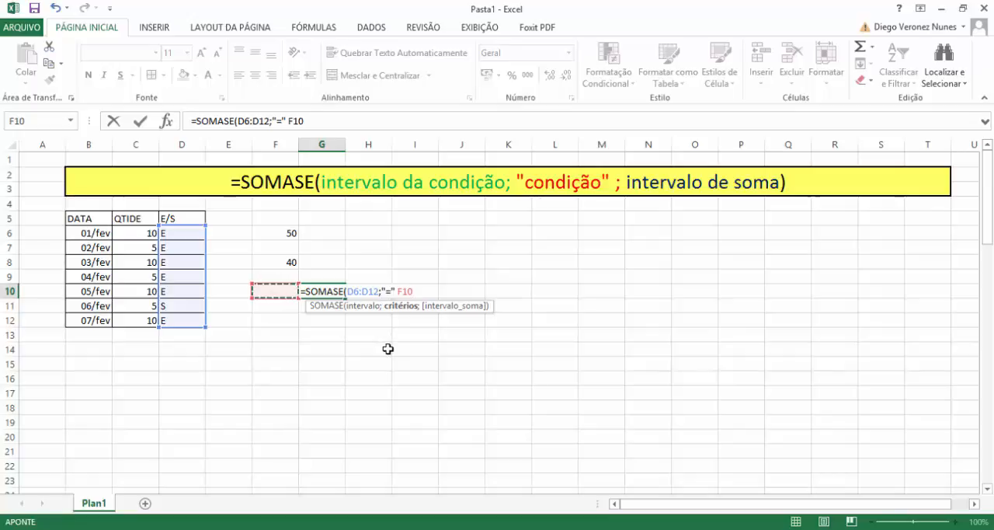
pyautogui.click(398, 292)
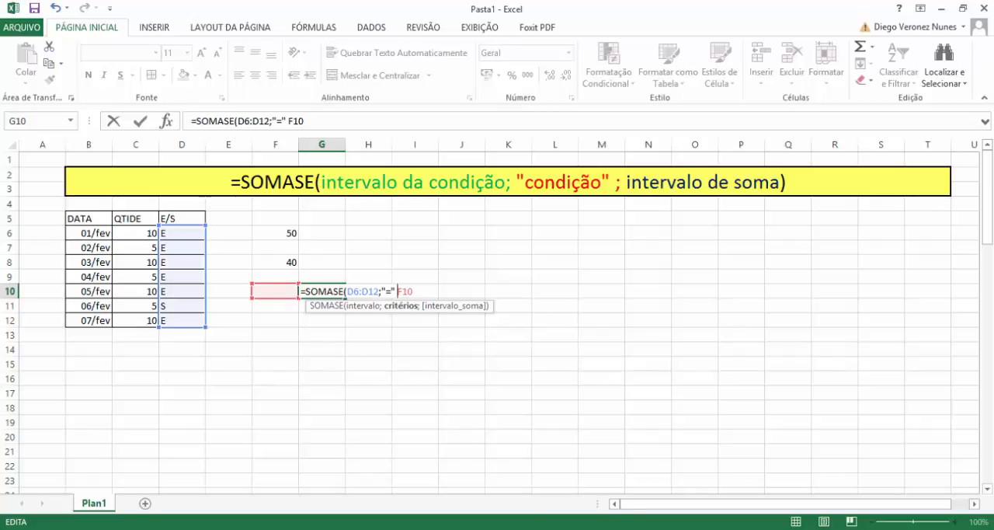
pyautogui.write('&')
pyautogui.write(';')
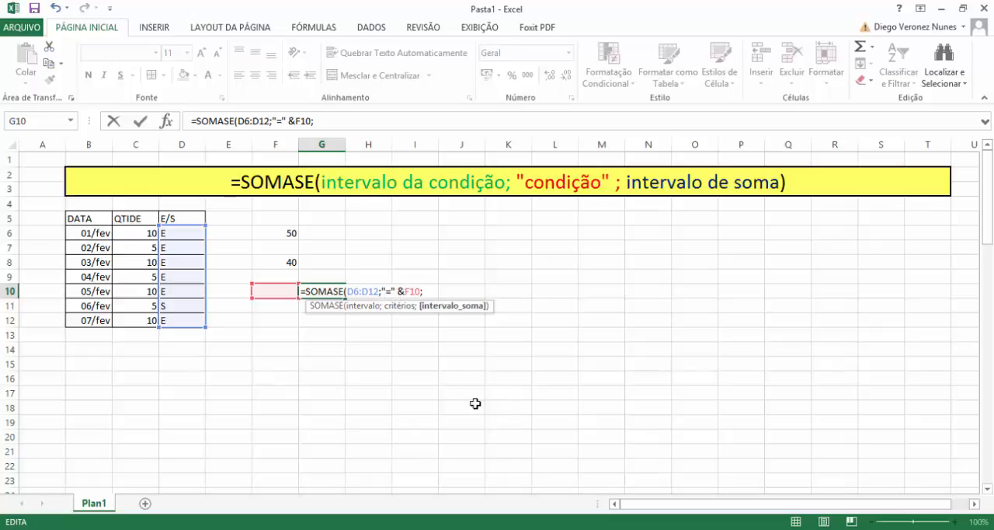
pyautogui.moveTo(141, 233); pyautogui.dragTo(154, 321)
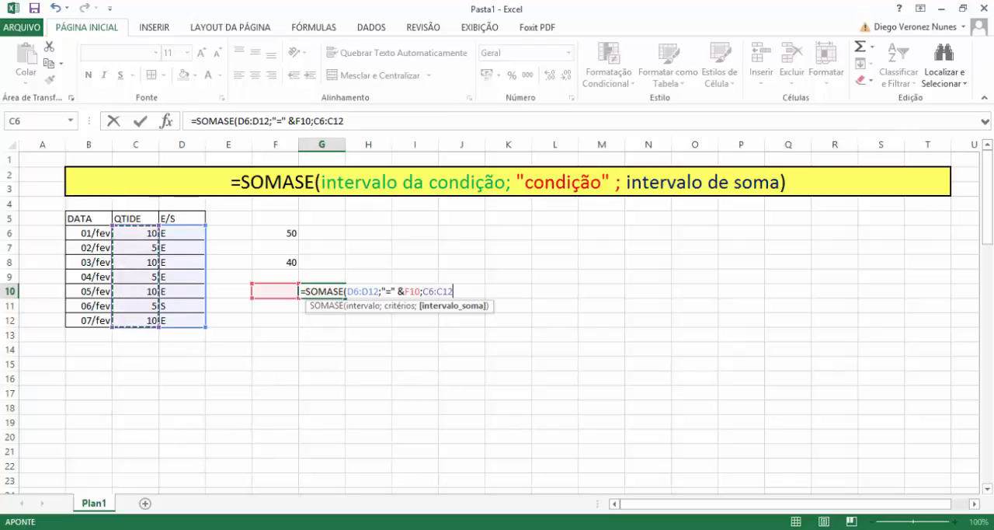
pyautogui.press('Return')
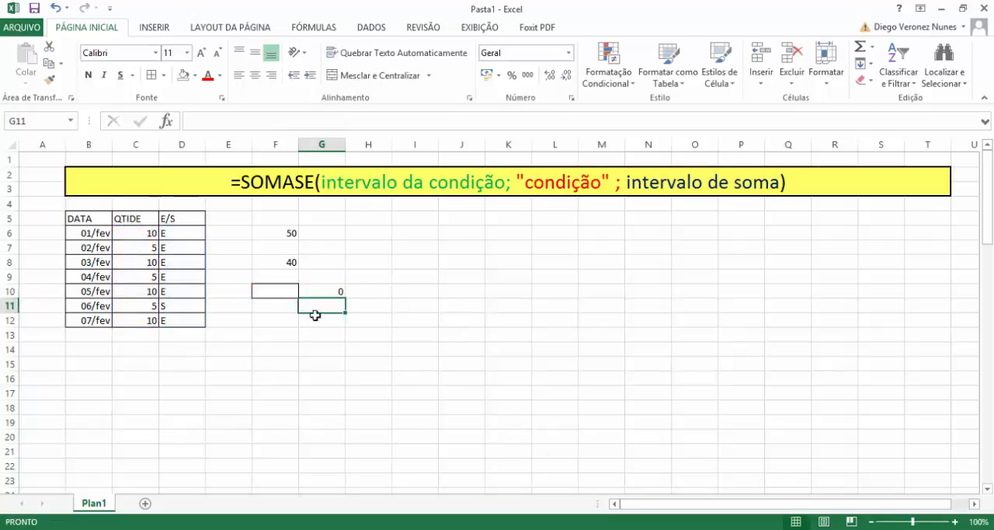
# Enter E as the condition in F10 and compare the G10 result with the formula in F6.
pyautogui.click(262, 288)
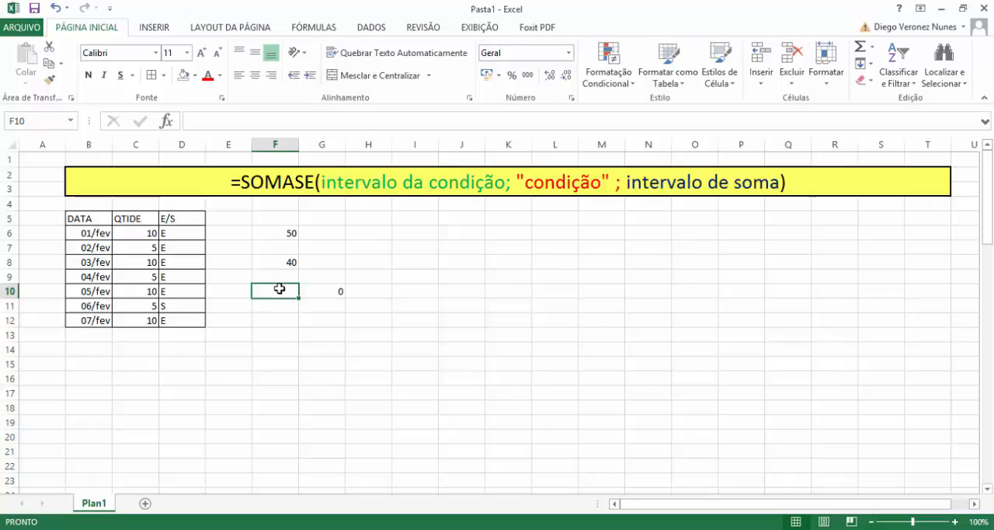
pyautogui.write('E')
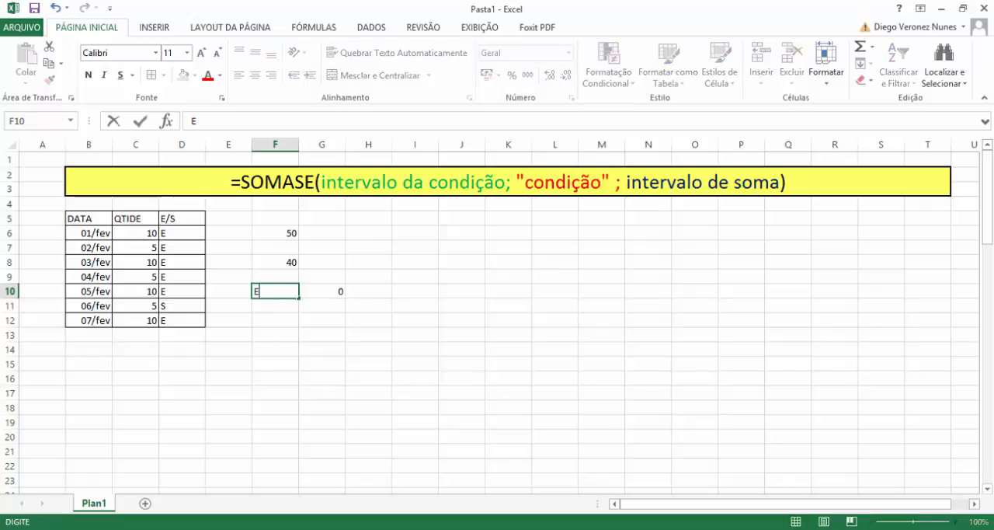
pyautogui.press('Return')
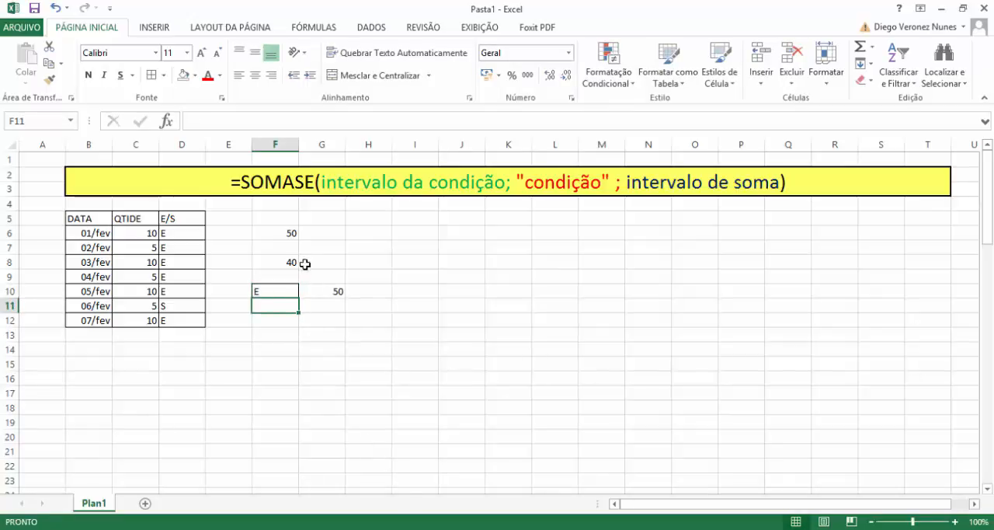
pyautogui.click(293, 234)
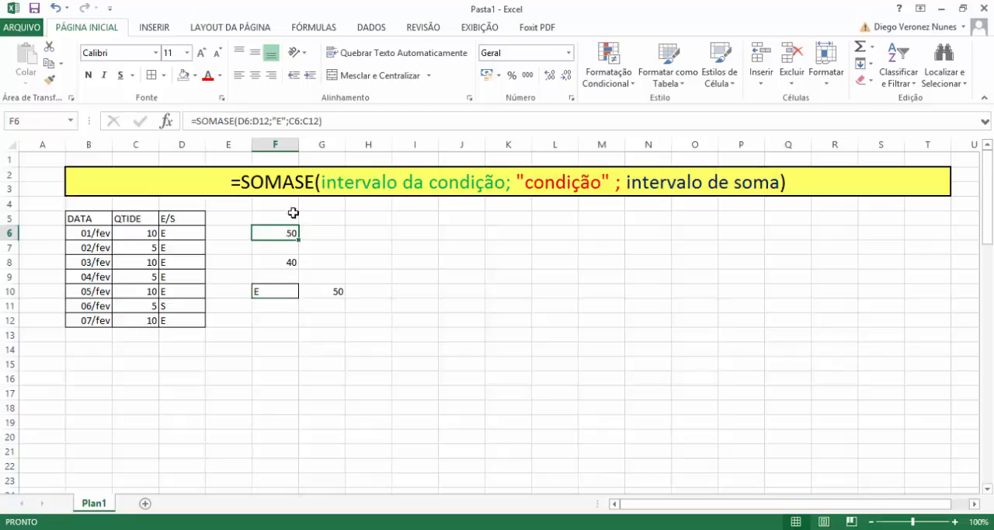
# Set the condition in F10 to S and compare the G10 result with the 06/fev entry in C11:D11.
pyautogui.click(288, 292)
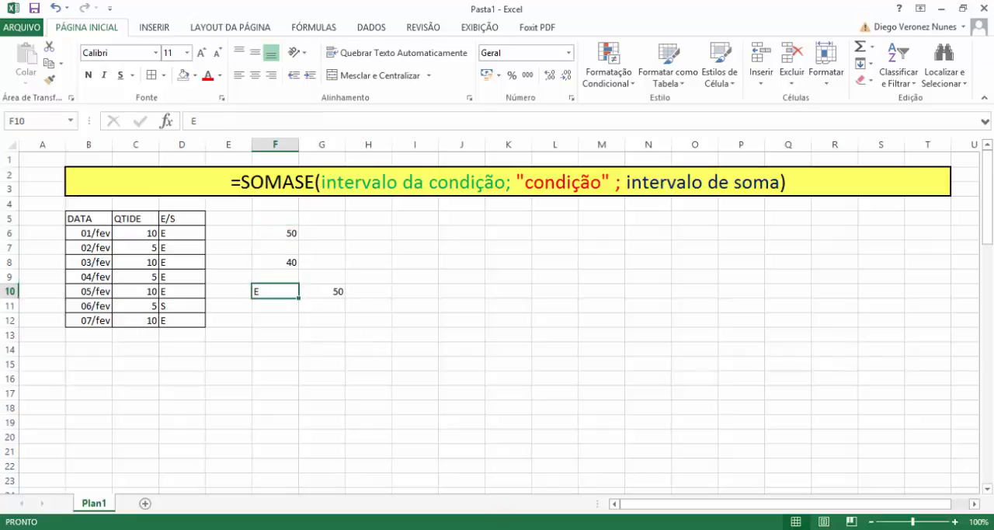
pyautogui.write('S')
pyautogui.press('Return')
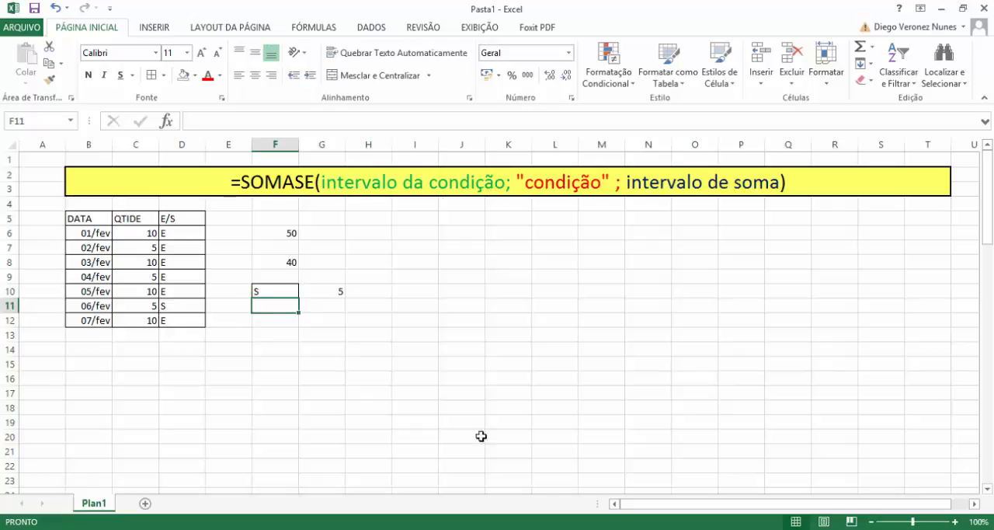
pyautogui.click(318, 295)
pyautogui.moveTo(165, 304); pyautogui.dragTo(149, 305)
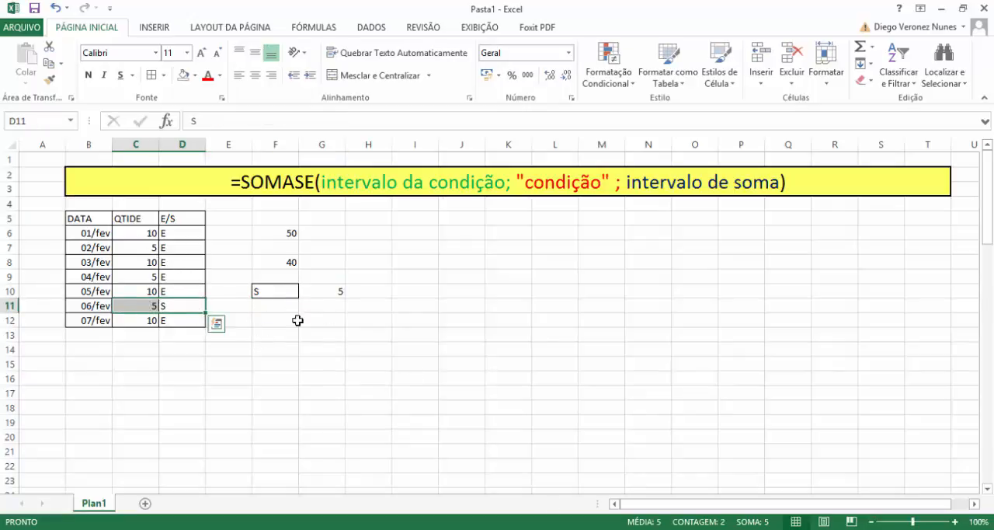
# Change the E/S codes for 02/fev and 04/fev, in D7 and D9, to S.
pyautogui.click(349, 299)
pyautogui.click(179, 247)
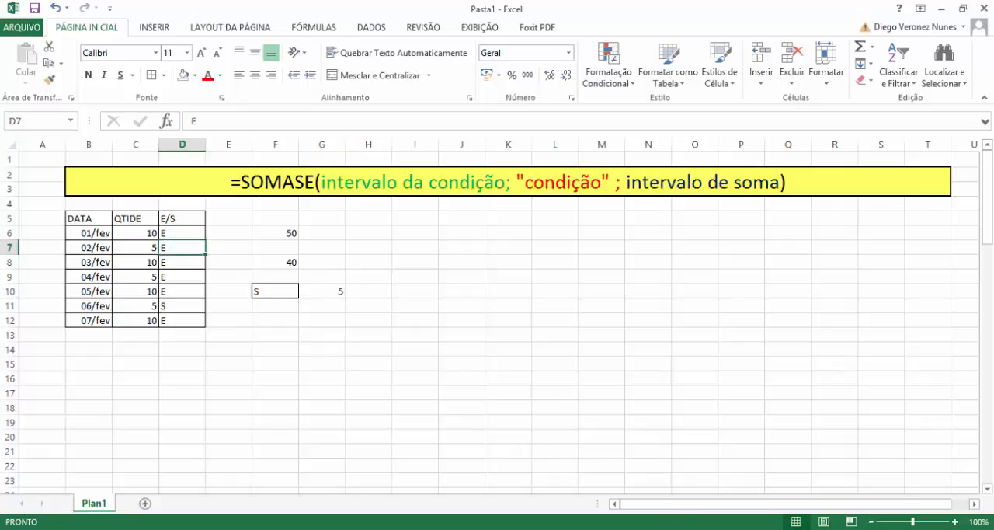
pyautogui.write('S')
pyautogui.press('Return')
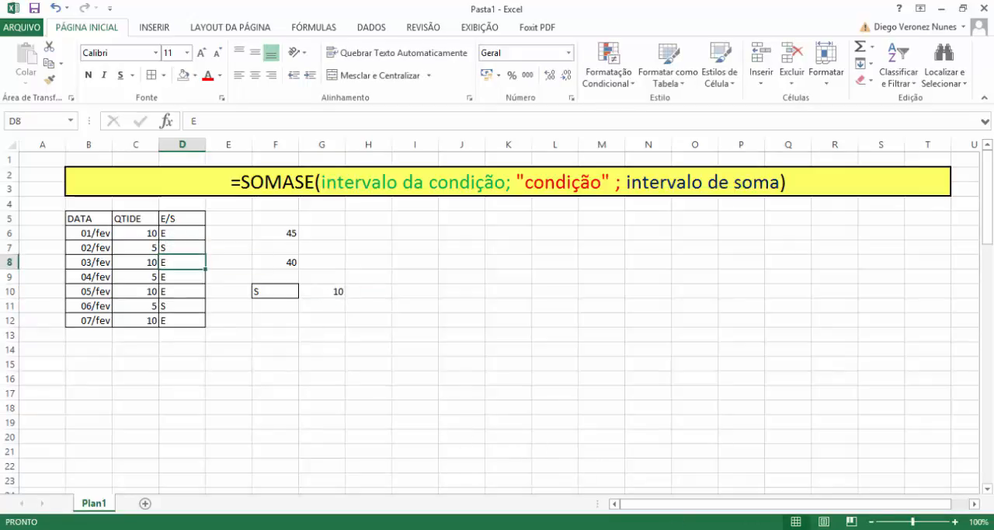
pyautogui.press('Down')
pyautogui.write('S')
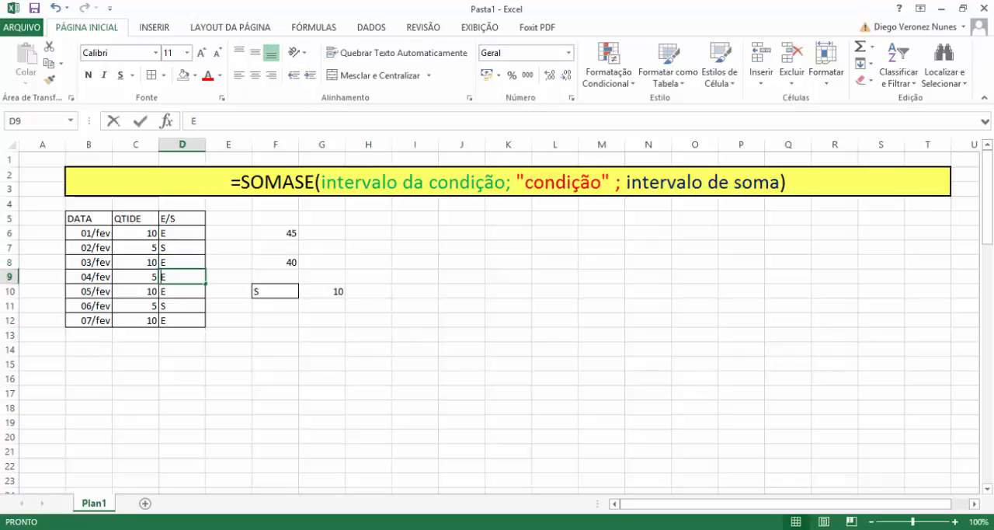
pyautogui.press('Return')
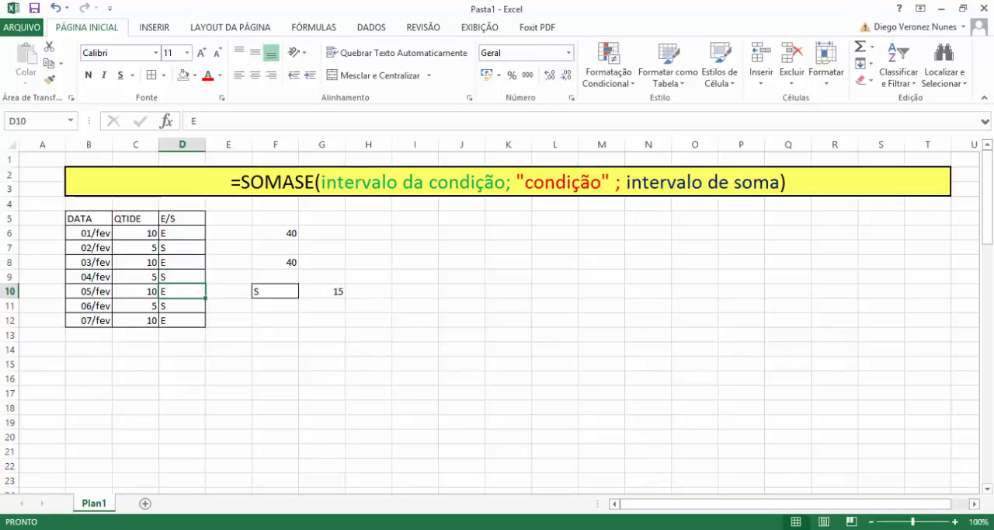